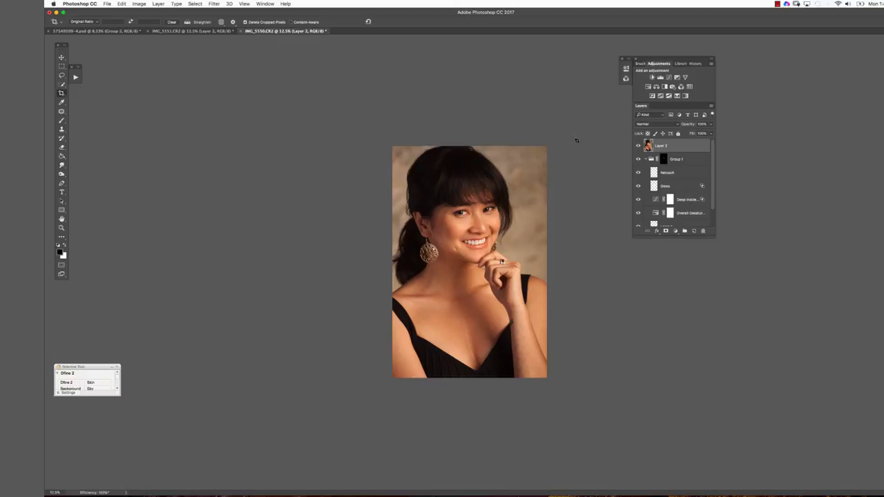
# Step: Free-transform the top portrait layer slightly taller and narrower from the left, then commit
pyautogui.press('super+t')
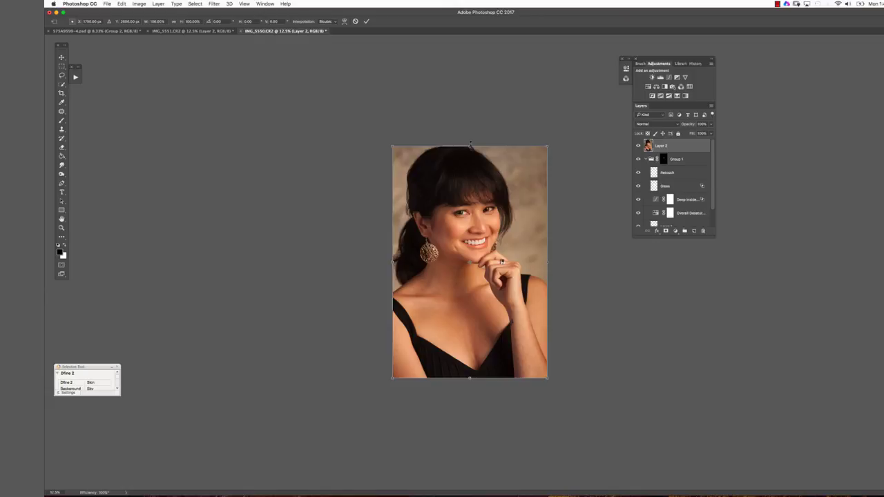
pyautogui.moveTo(471, 144); pyautogui.dragTo(470, 142)
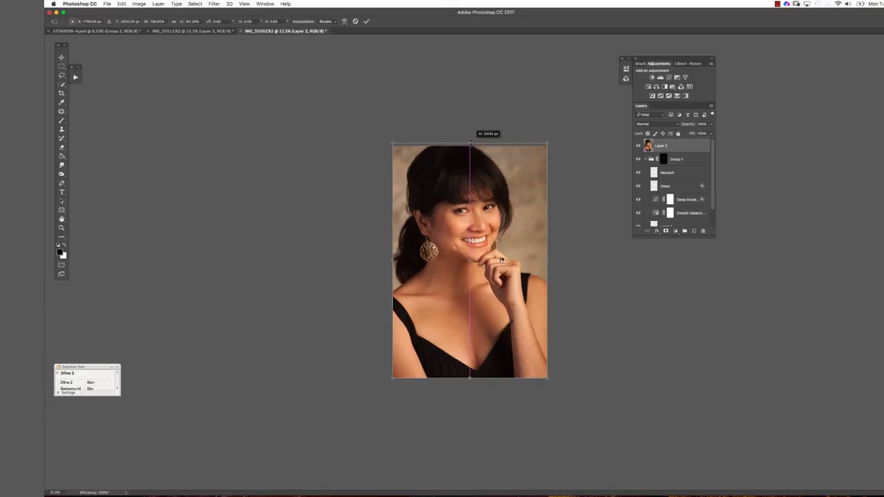
pyautogui.moveTo(470, 142); pyautogui.dragTo(473, 142)
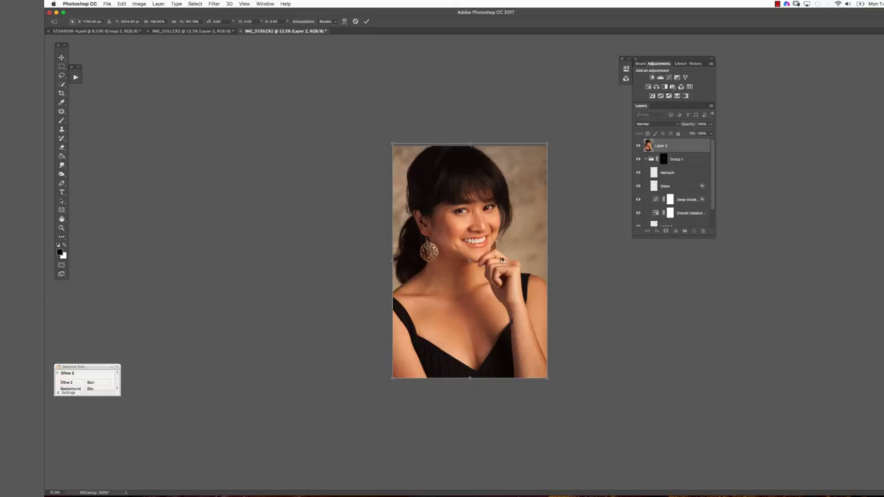
pyautogui.moveTo(392, 261); pyautogui.dragTo(395, 261)
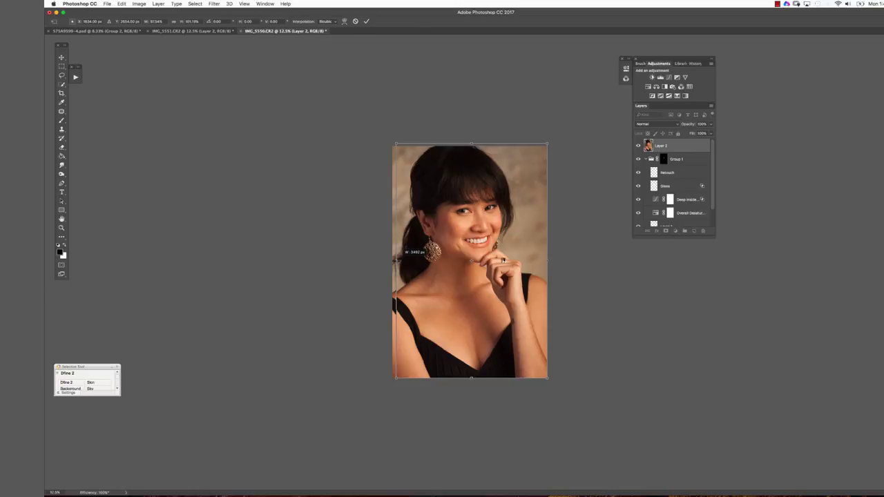
pyautogui.moveTo(395, 261); pyautogui.dragTo(396, 261)
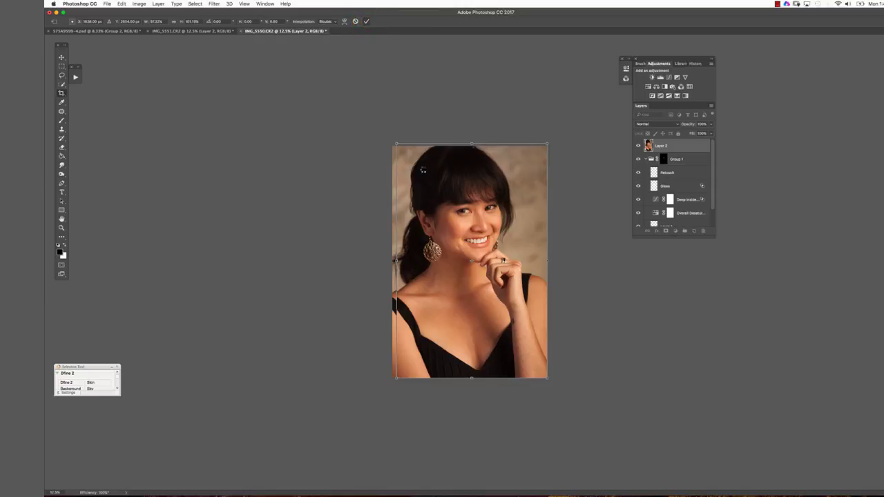
pyautogui.press('Return')
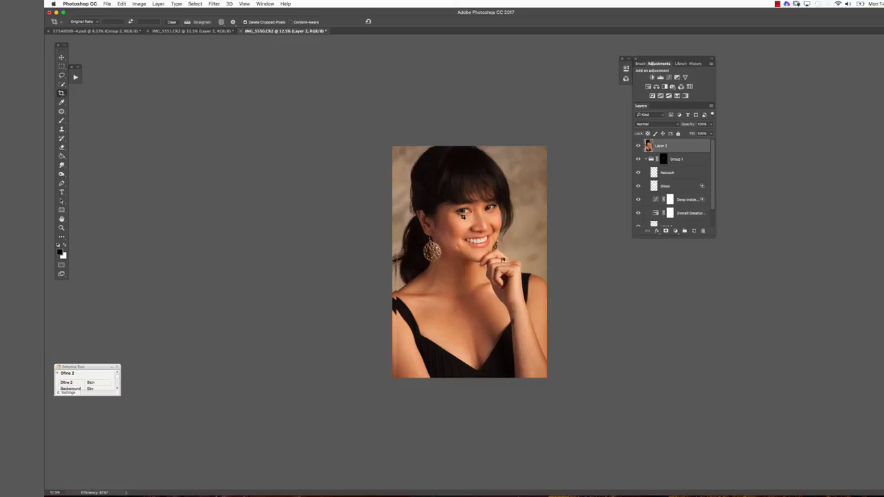
# Step: Crop the portrait by pulling the top-left and bottom-right corners inward, repositioning, and applying
pyautogui.moveTo(391, 143); pyautogui.dragTo(608, 359)
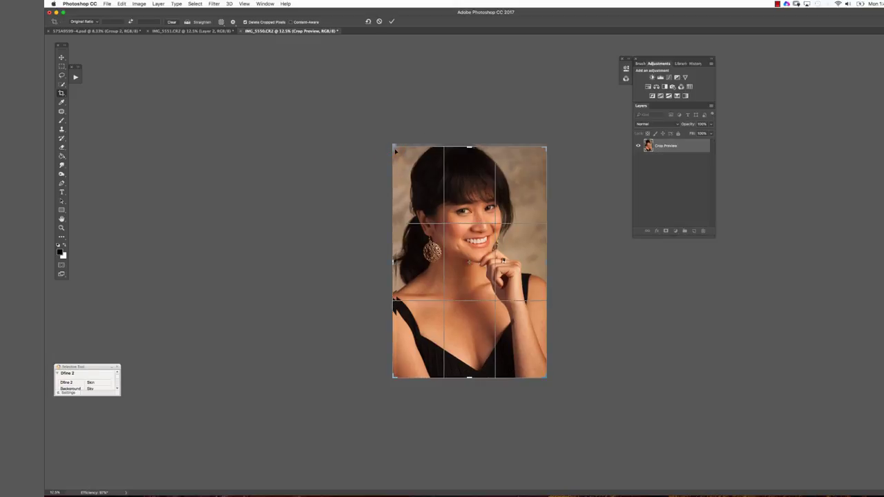
pyautogui.moveTo(394, 146); pyautogui.dragTo(398, 150)
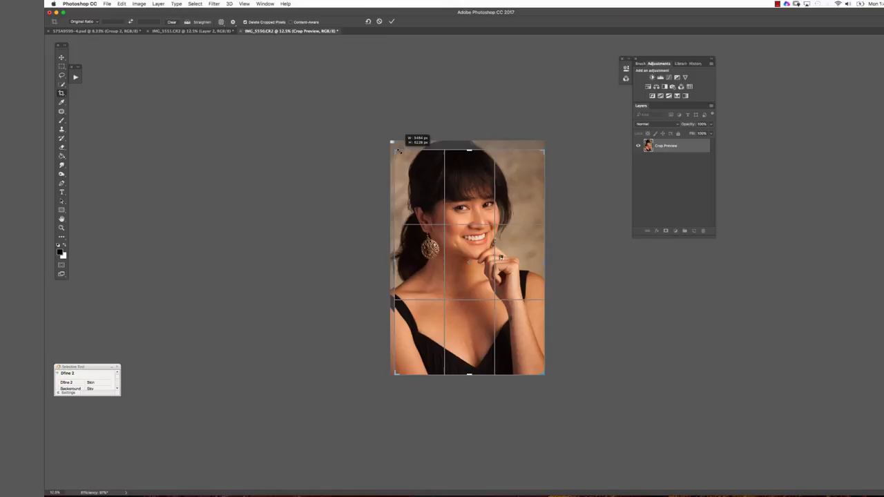
pyautogui.moveTo(398, 150); pyautogui.dragTo(398, 150)
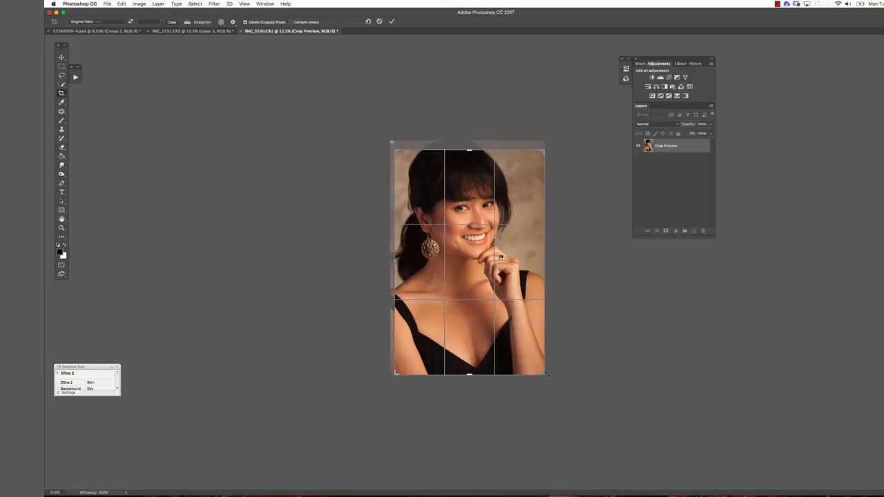
pyautogui.moveTo(545, 375); pyautogui.dragTo(542, 373)
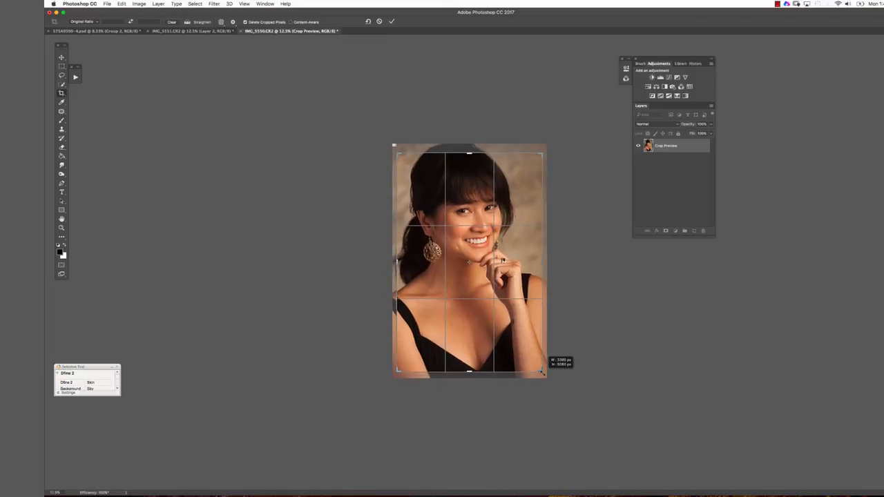
pyautogui.moveTo(480, 308); pyautogui.dragTo(474, 311)
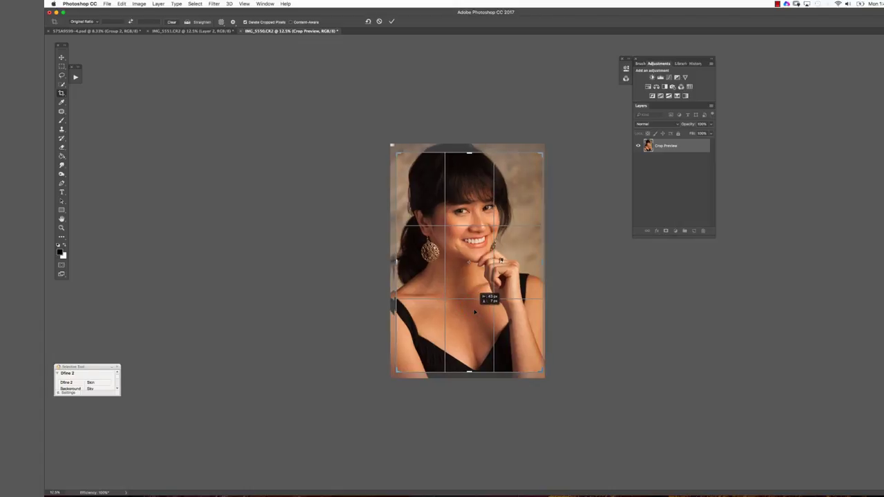
pyautogui.click(391, 21)
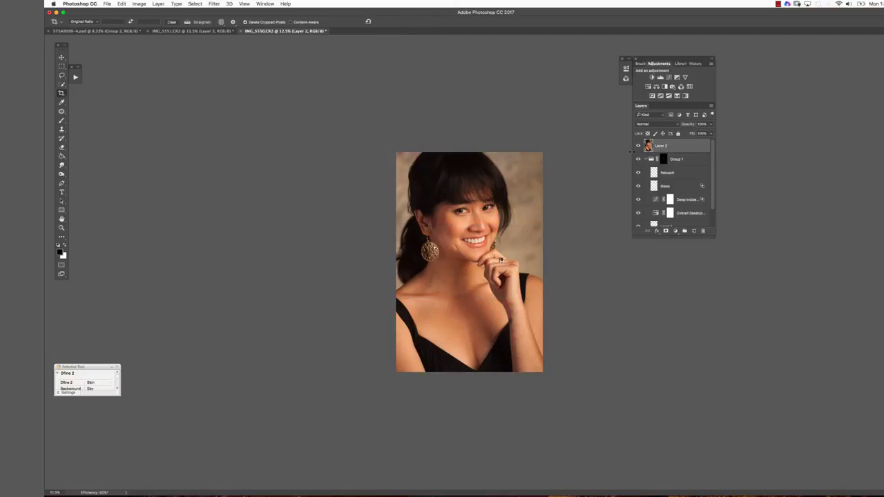
pyautogui.moveTo(712, 156); pyautogui.dragTo(716, 183)
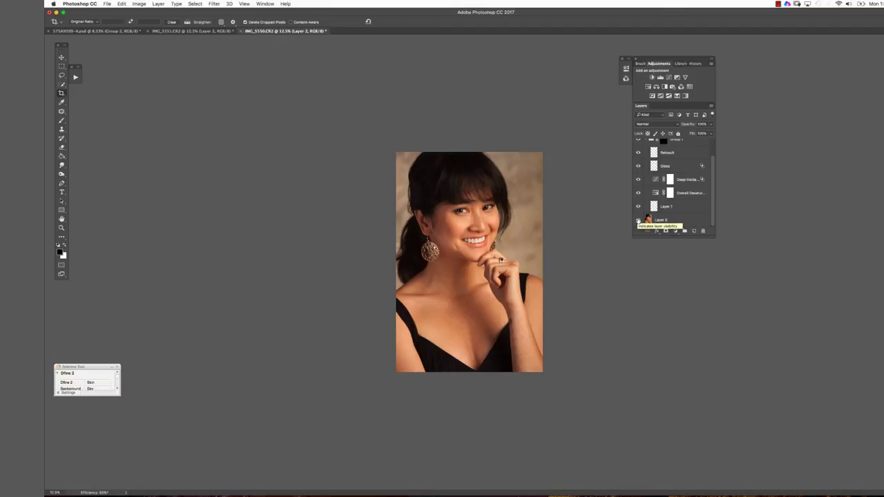
# Step: Toggle Layer 0 twice to compare before and after, then switch to the red-corset portrait
pyautogui.keyDown('alt'); pyautogui.click(639, 220); pyautogui.keyUp('alt')
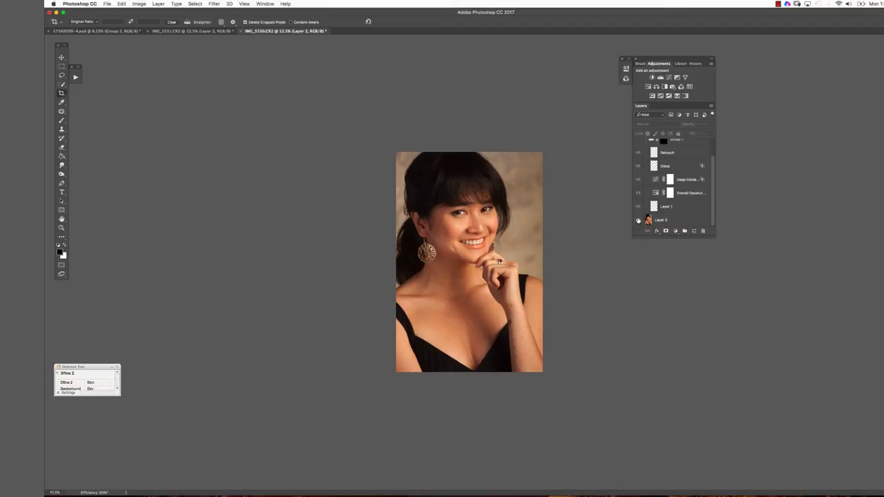
pyautogui.keyDown('alt'); pyautogui.click(638, 220); pyautogui.keyUp('alt')
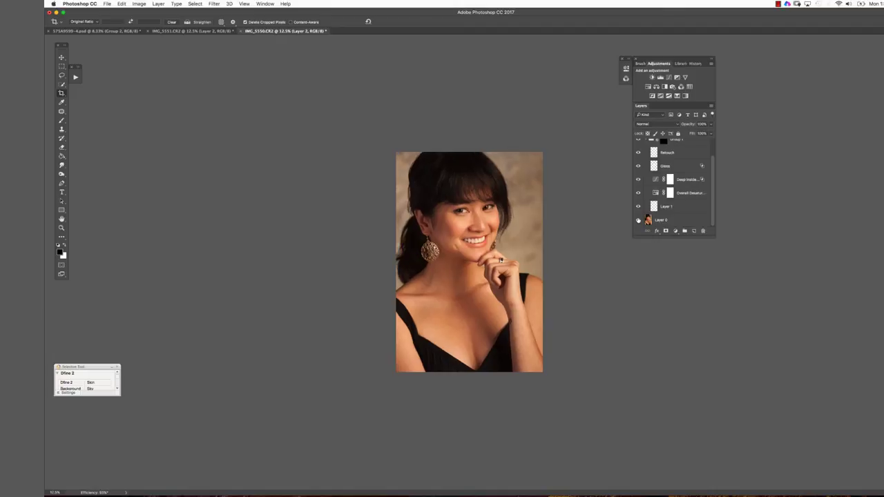
pyautogui.keyDown('alt'); pyautogui.click(638, 219); pyautogui.keyUp('alt')
pyautogui.keyDown('alt'); pyautogui.click(638, 219); pyautogui.keyUp('alt')
pyautogui.moveTo(712, 197); pyautogui.dragTo(715, 157)
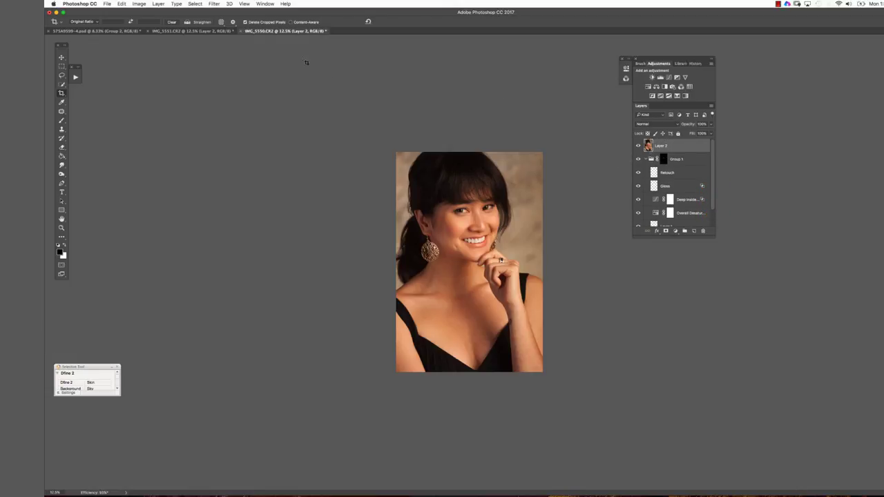
pyautogui.click(124, 32)
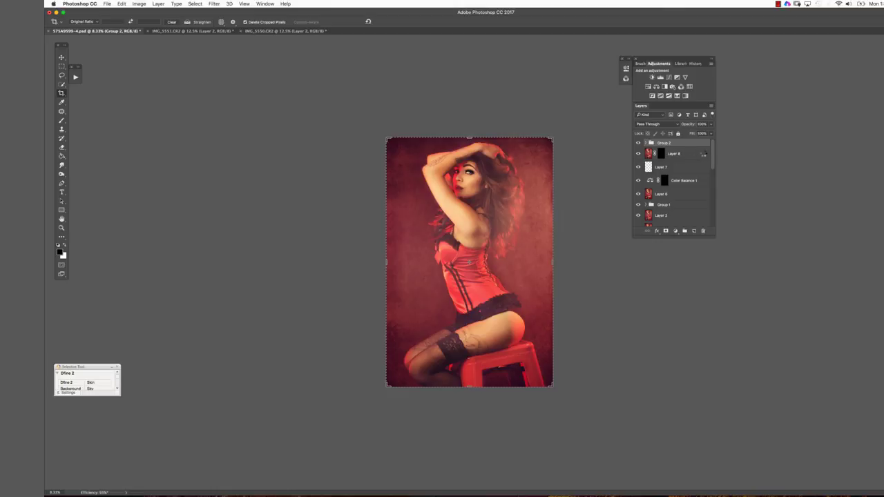
# Step: Merge visible layers into a new top layer with Cmd+Option+Shift+E, then launch Liquify
pyautogui.hotkey('ctrl', 'shift', 'alt', 'e')
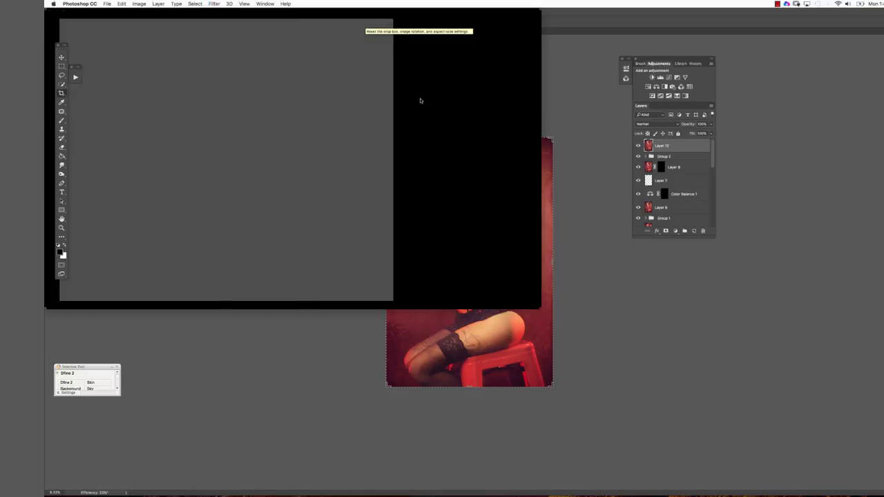
pyautogui.click(422, 11)
# Step: Maximize Liquify, zoom in, and warp the right-side hair up and outward
pyautogui.doubleClick(422, 12)
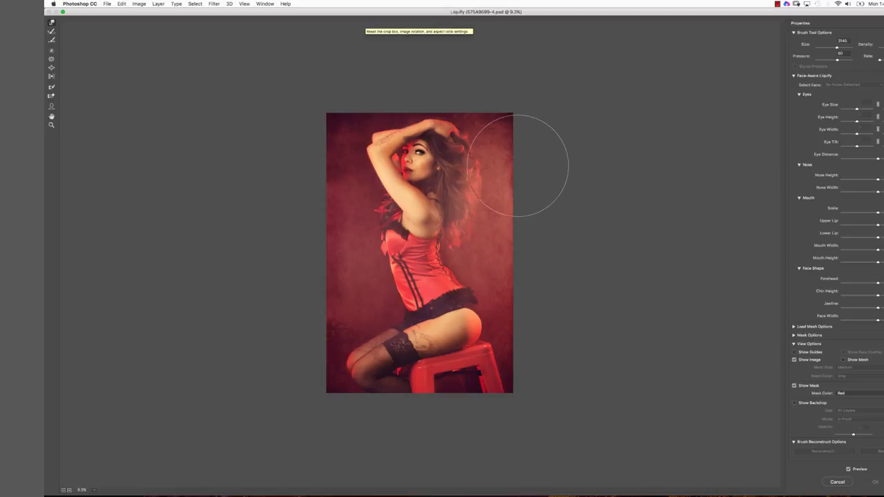
pyautogui.keyDown('super'); pyautogui.click(469, 208); pyautogui.keyUp('super')
pyautogui.keyDown('super'); pyautogui.click(469, 207); pyautogui.keyUp('super')
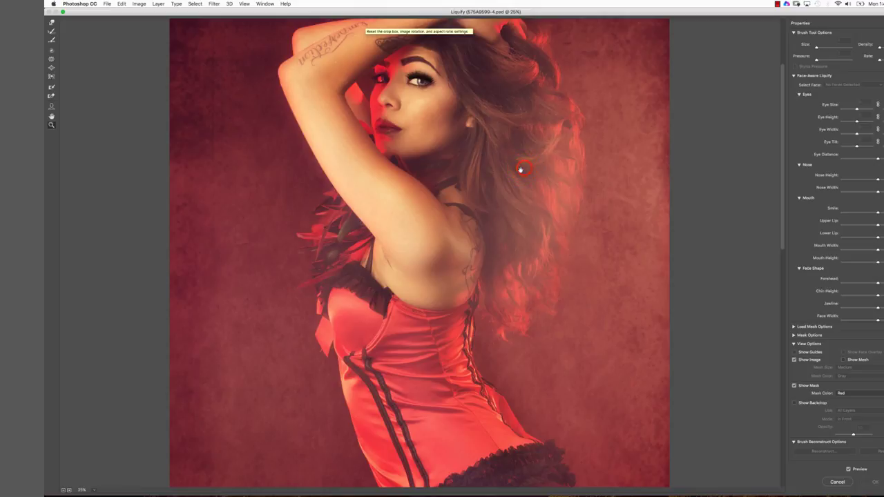
pyautogui.scroll(2, 516, 168)
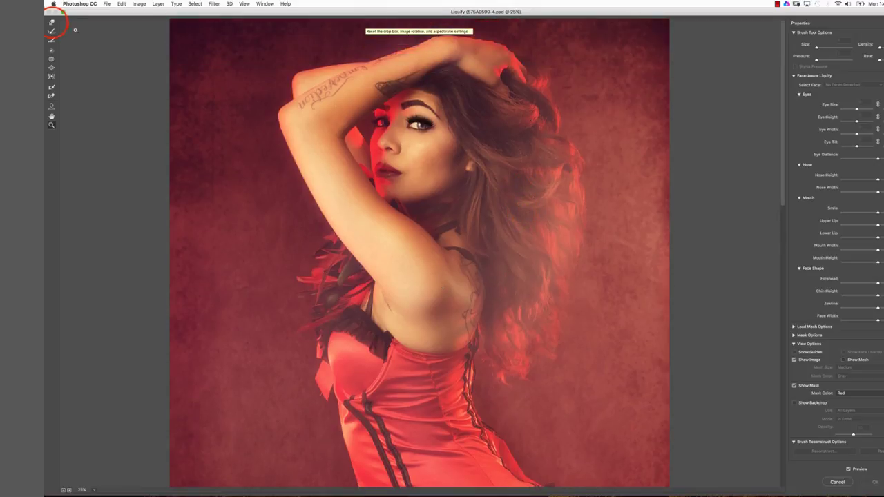
pyautogui.click(52, 30)
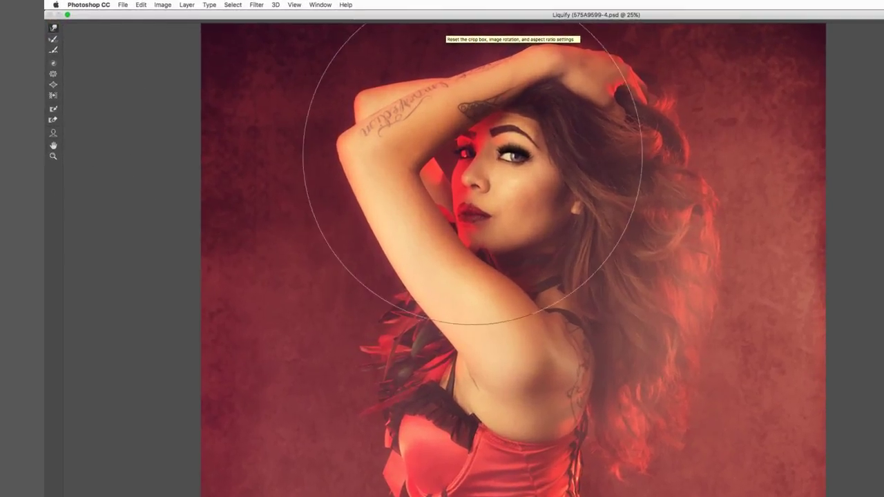
pyautogui.moveTo(622, 179); pyautogui.dragTo(649, 207)
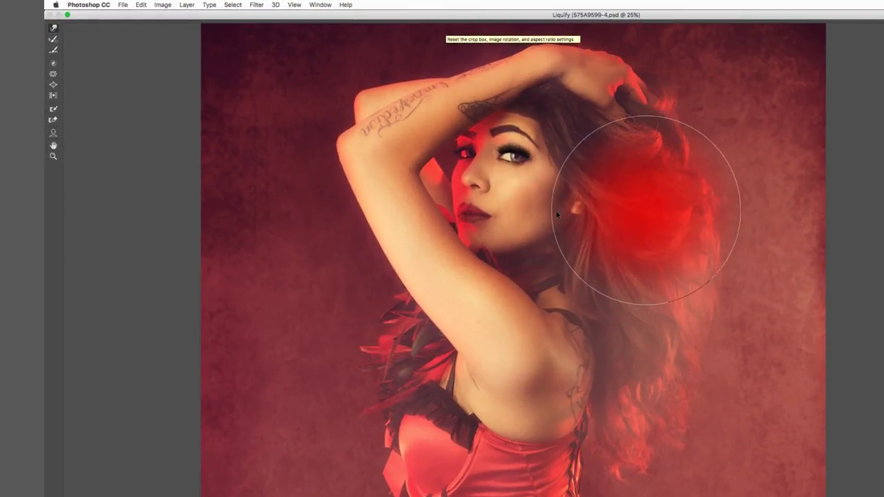
pyautogui.hotkey('ctrl', 'z')
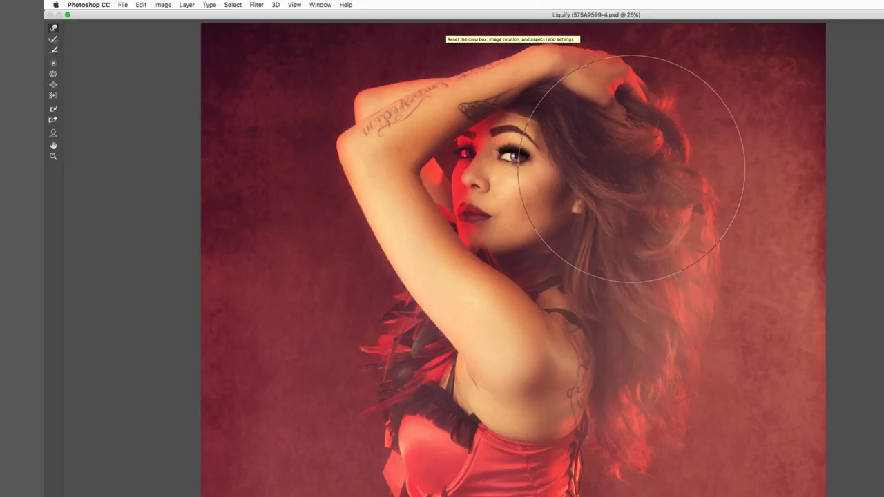
pyautogui.moveTo(632, 170)
pyautogui.mouseDown()
pyautogui.moveTo(666, 152)
pyautogui.moveTo(642, 131)
pyautogui.mouseUp()
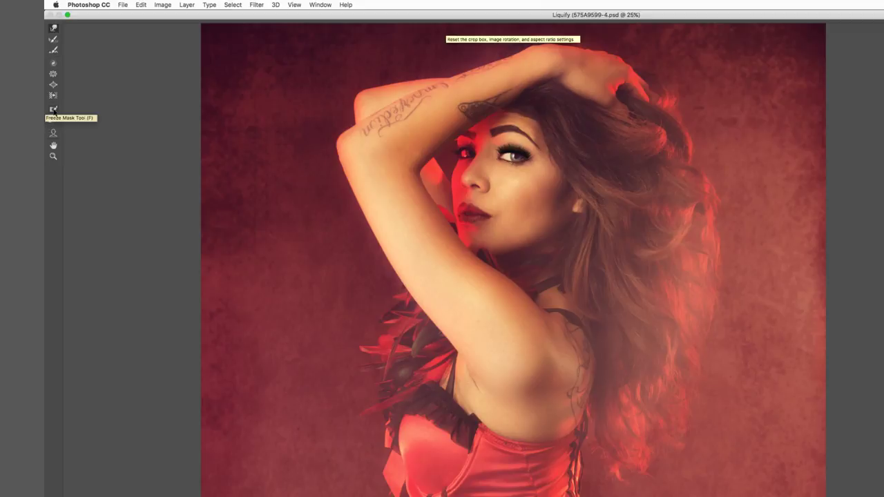
# Step: Freeze the cheek, nose, face edge and jaw with the Freeze Mask Tool
pyautogui.click(53, 109)
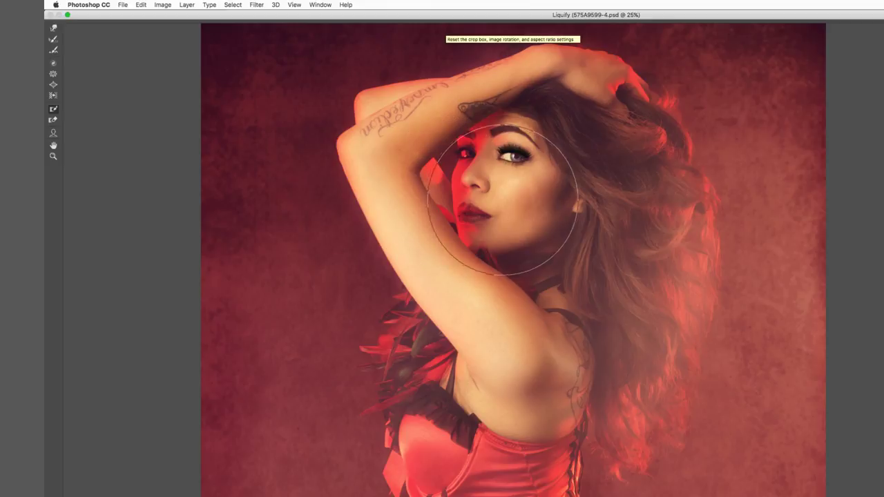
pyautogui.moveTo(525, 196); pyautogui.dragTo(470, 196)
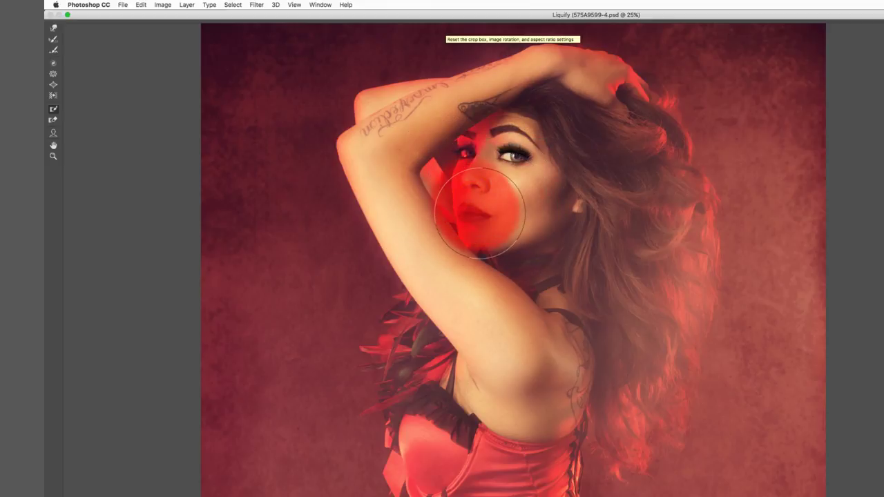
pyautogui.moveTo(480, 211)
pyautogui.mouseDown()
pyautogui.moveTo(538, 215)
pyautogui.moveTo(535, 228)
pyautogui.moveTo(567, 203)
pyautogui.moveTo(501, 131)
pyautogui.moveTo(484, 162)
pyautogui.moveTo(542, 166)
pyautogui.mouseUp()
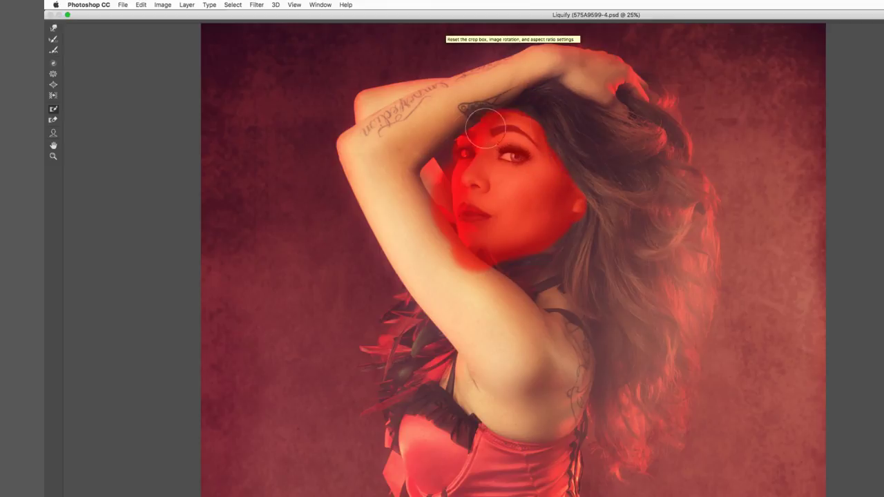
pyautogui.moveTo(485, 130)
pyautogui.mouseDown()
pyautogui.moveTo(435, 187)
pyautogui.moveTo(476, 270)
pyautogui.moveTo(539, 230)
pyautogui.mouseUp()
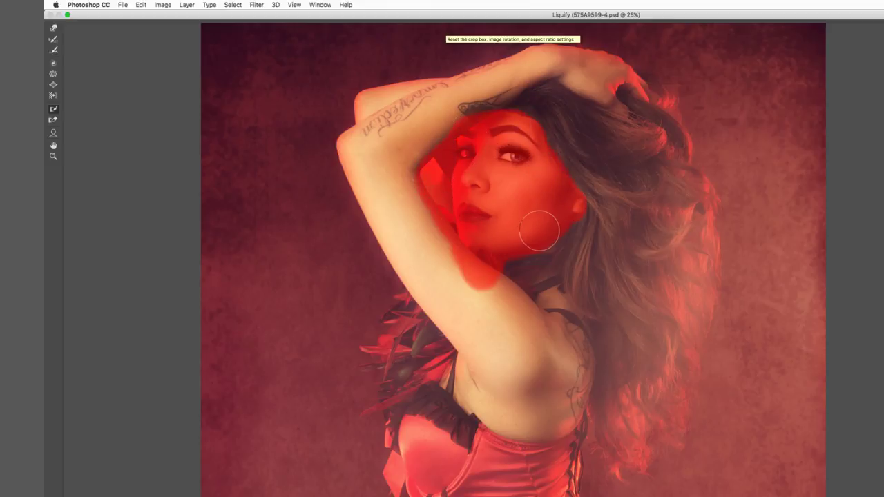
pyautogui.click(658, 111)
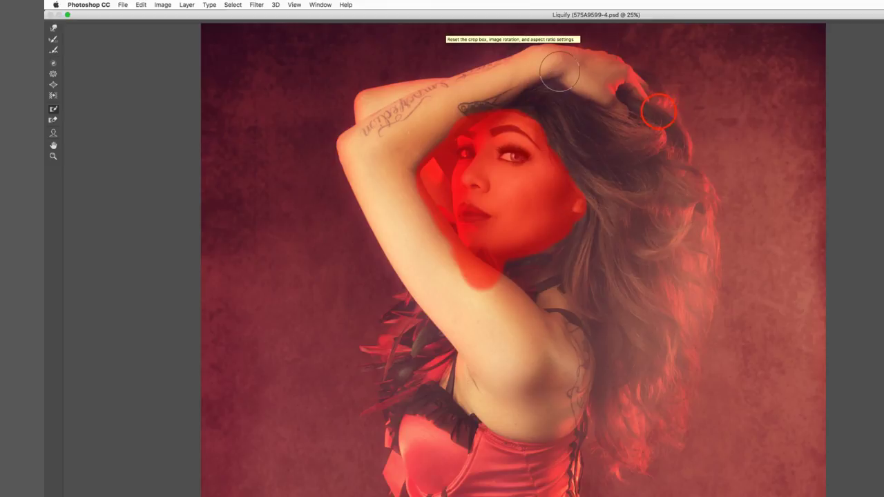
pyautogui.click(657, 110)
pyautogui.click(646, 107)
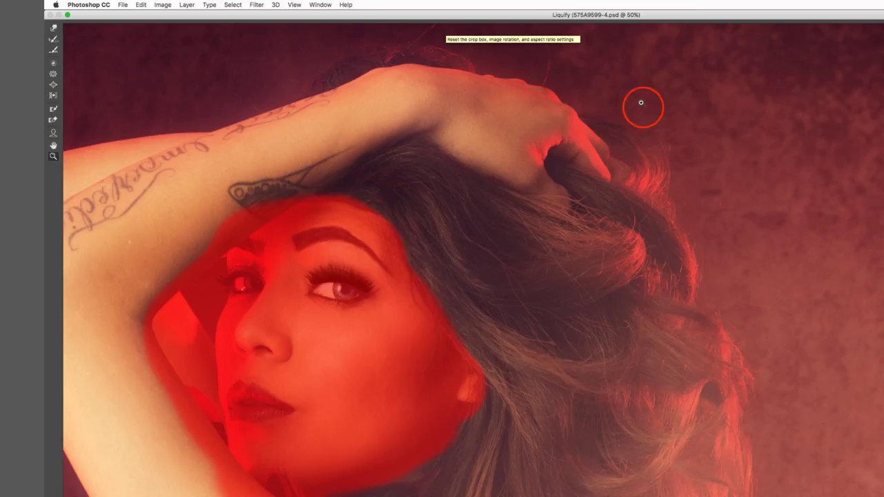
# Step: Shrink the brush and return to freezing near the wrist
pyautogui.click(54, 28)
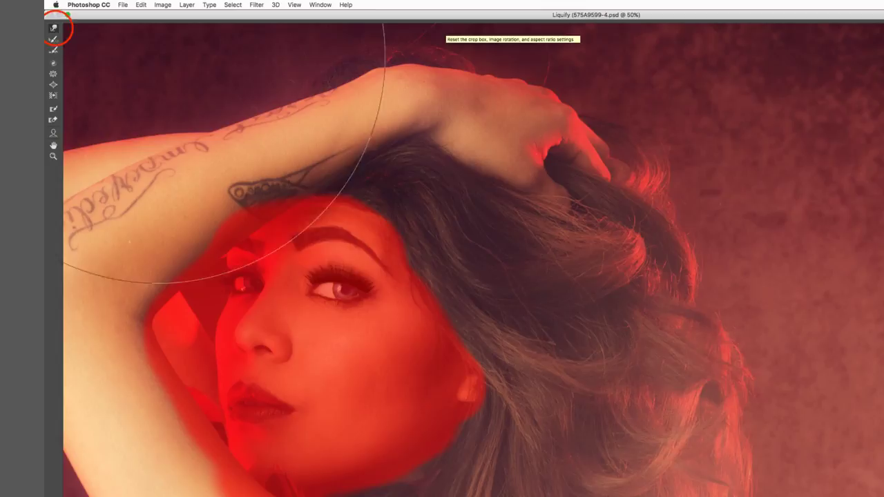
pyautogui.press('[')
pyautogui.click(464, 101)
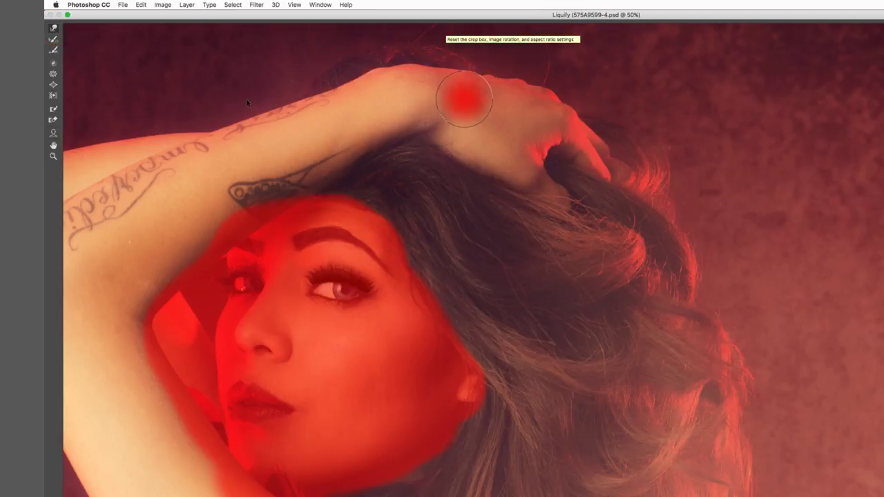
pyautogui.click(484, 143)
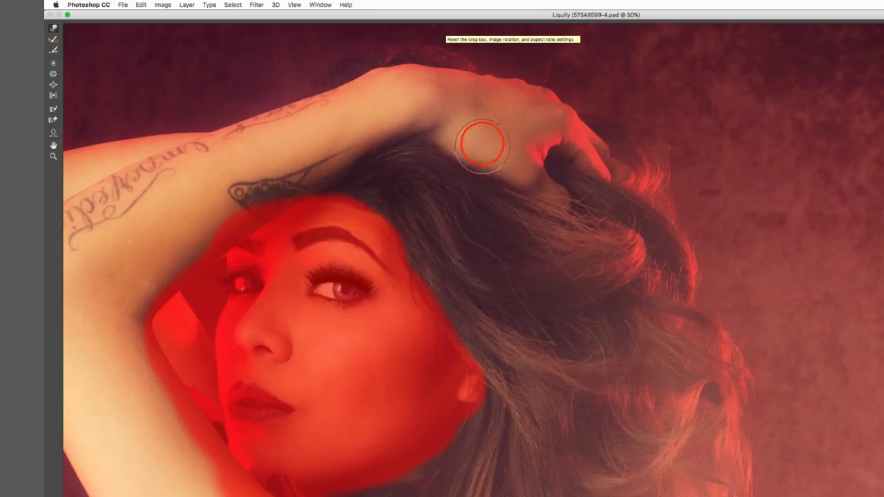
pyautogui.click(54, 108)
pyautogui.click(515, 127)
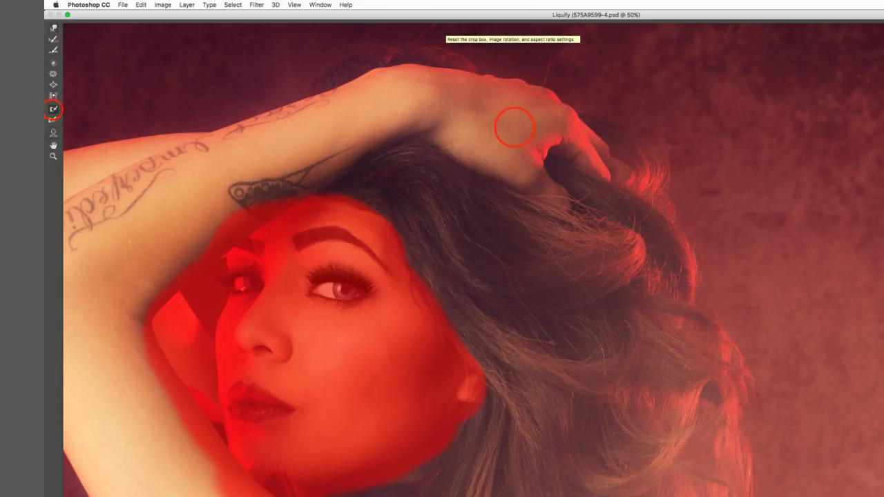
# Step: Freeze the wrist, hand, fingers and the gaps between fingers, then zoom out
pyautogui.moveTo(525, 120)
pyautogui.mouseDown()
pyautogui.moveTo(442, 131)
pyautogui.moveTo(546, 172)
pyautogui.moveTo(587, 204)
pyautogui.moveTo(563, 142)
pyautogui.moveTo(590, 153)
pyautogui.moveTo(552, 117)
pyautogui.moveTo(455, 76)
pyautogui.moveTo(545, 83)
pyautogui.moveTo(594, 155)
pyautogui.moveTo(525, 148)
pyautogui.mouseUp()
pyautogui.click(484, 135)
pyautogui.click(545, 171)
pyautogui.click(539, 187)
pyautogui.moveTo(387, 90)
pyautogui.mouseDown()
pyautogui.moveTo(459, 94)
pyautogui.moveTo(372, 83)
pyautogui.moveTo(338, 121)
pyautogui.moveTo(377, 136)
pyautogui.moveTo(332, 159)
pyautogui.moveTo(311, 131)
pyautogui.moveTo(325, 110)
pyautogui.moveTo(362, 95)
pyautogui.moveTo(310, 121)
pyautogui.moveTo(392, 83)
pyautogui.mouseUp()
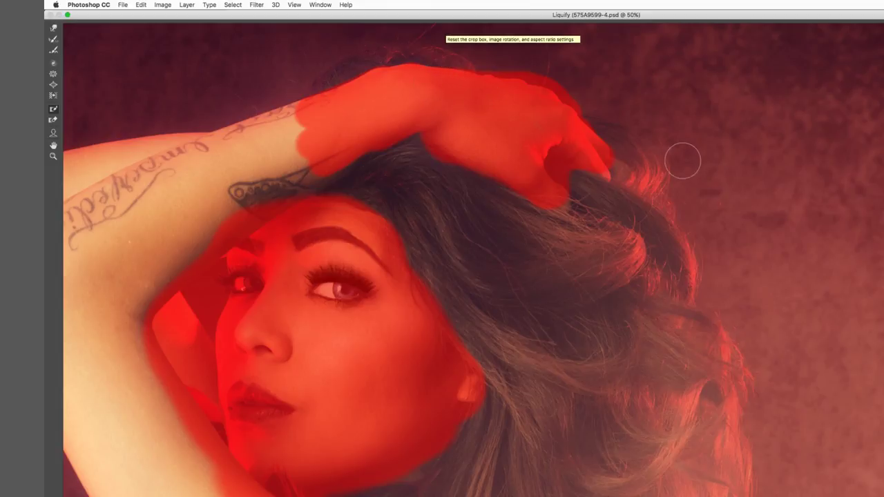
pyautogui.moveTo(599, 172)
pyautogui.mouseDown()
pyautogui.moveTo(568, 166)
pyautogui.moveTo(604, 172)
pyautogui.mouseUp()
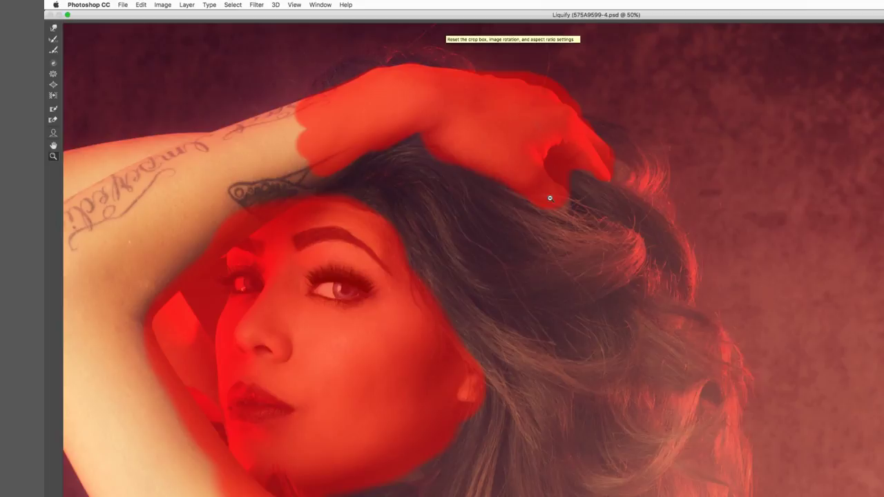
pyautogui.press('super+minus')
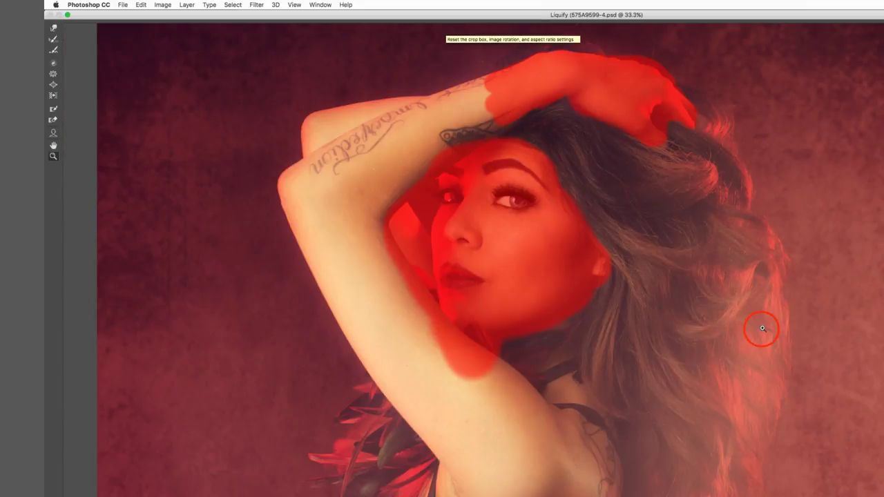
pyautogui.scroll(-1, 760, 329)
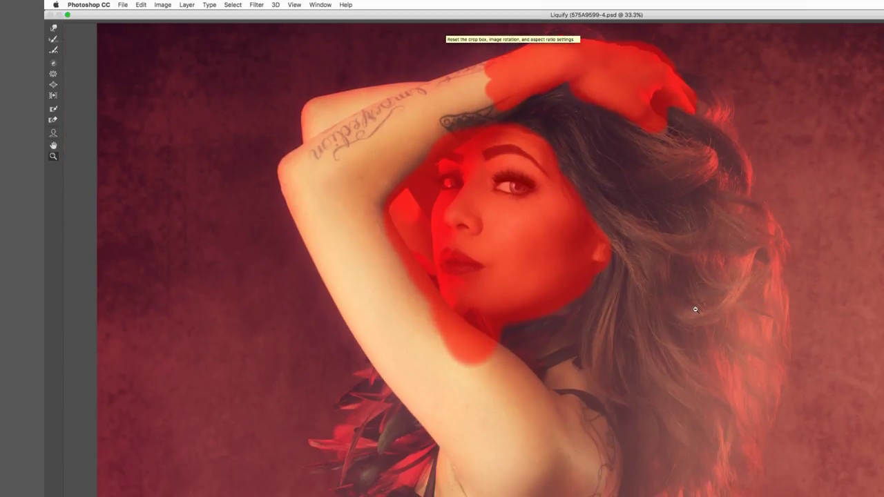
# Step: Zoom out, enlarge the Forward Warp brush, and push the right-side hair outward
pyautogui.keyDown('alt'); pyautogui.click(695, 310); pyautogui.keyUp('alt')
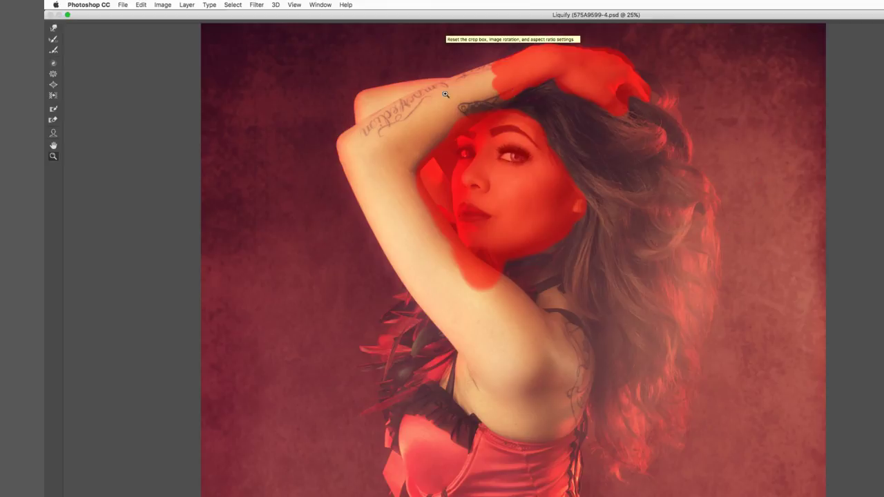
pyautogui.click(54, 28)
pyautogui.moveTo(674, 218); pyautogui.dragTo(813, 235)
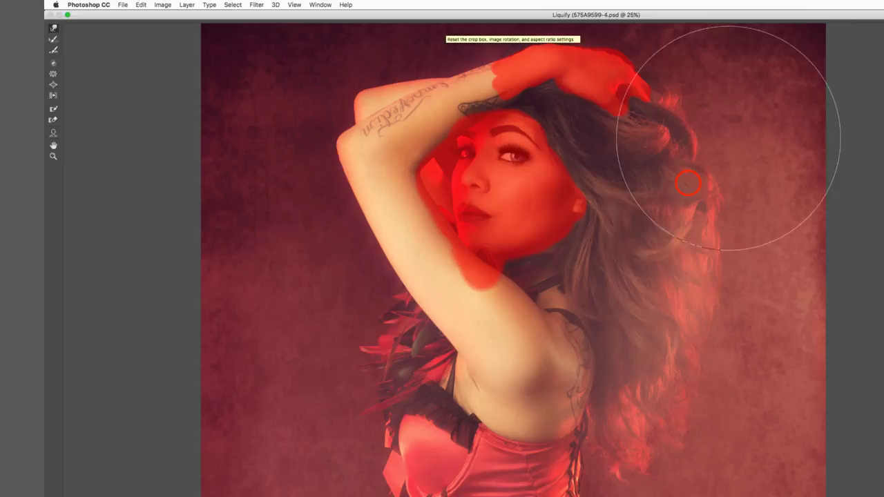
pyautogui.moveTo(690, 183); pyautogui.dragTo(722, 298)
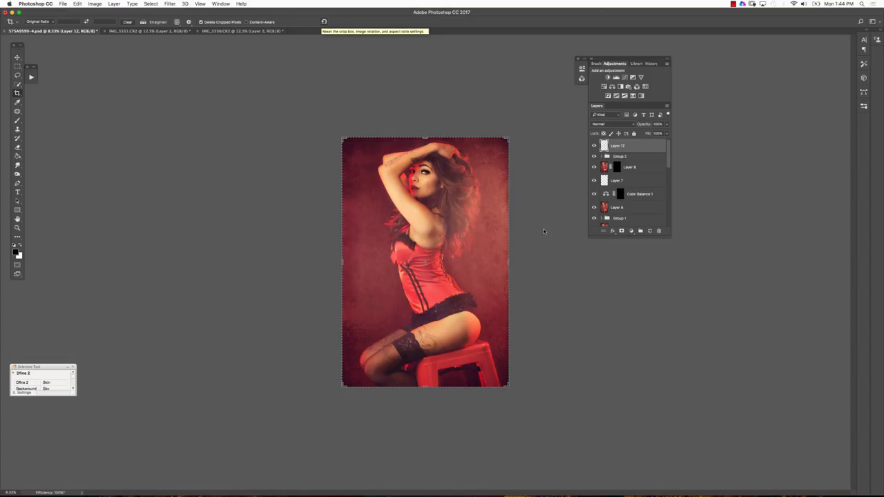
# Step: Zoom in and center the view on the woman's head and hair
pyautogui.press('z')
pyautogui.click(475, 164)
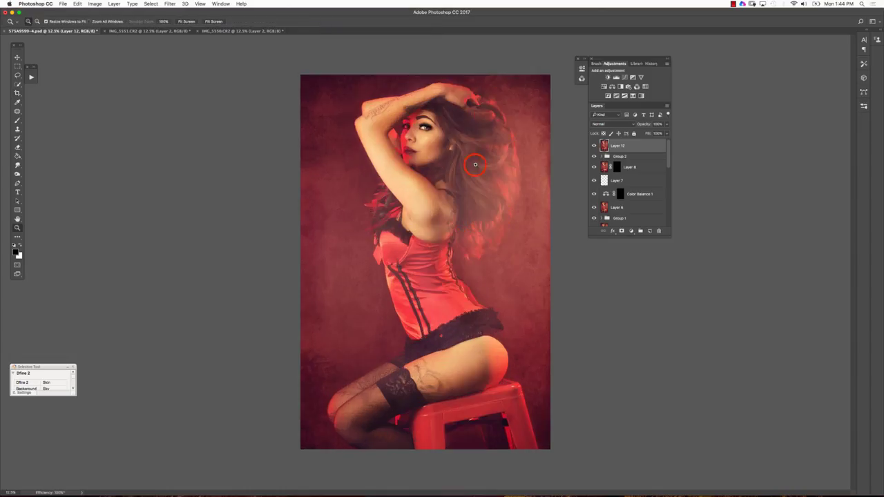
pyautogui.click(489, 137)
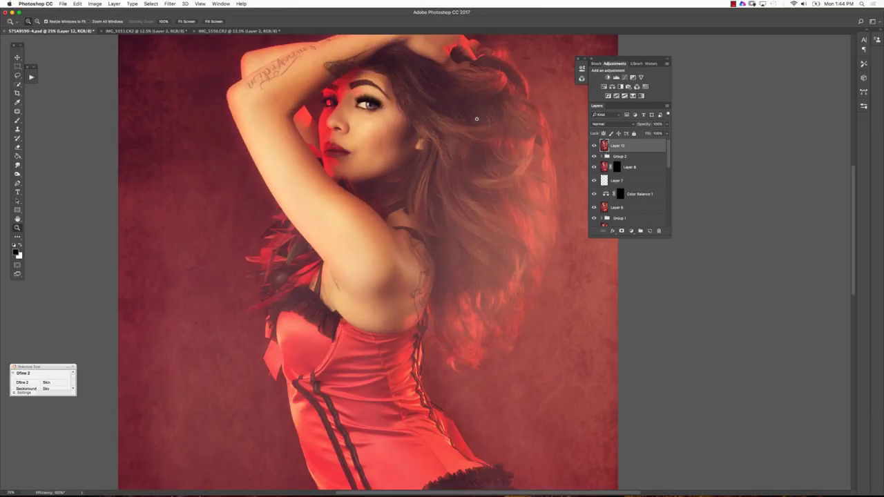
pyautogui.click(477, 118)
pyautogui.moveTo(455, 148); pyautogui.dragTo(453, 209)
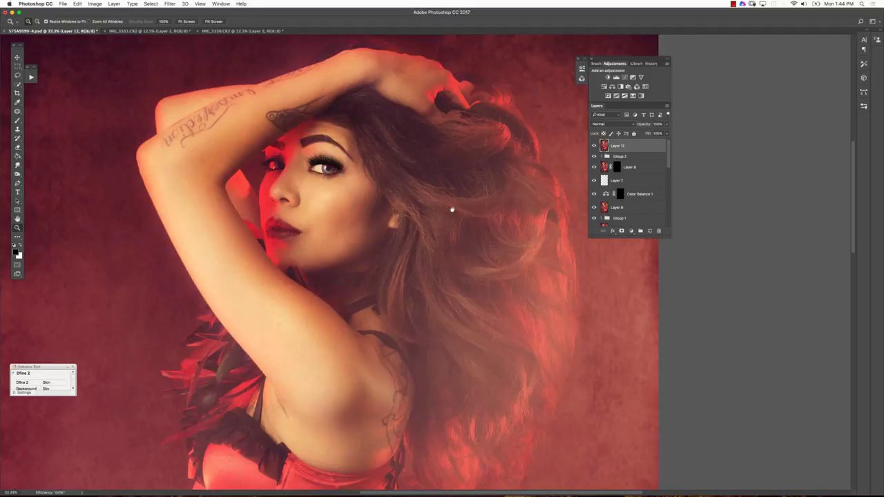
# Step: Toggle Layer 12 off and on three times to compare the widened hair
pyautogui.click(594, 145)
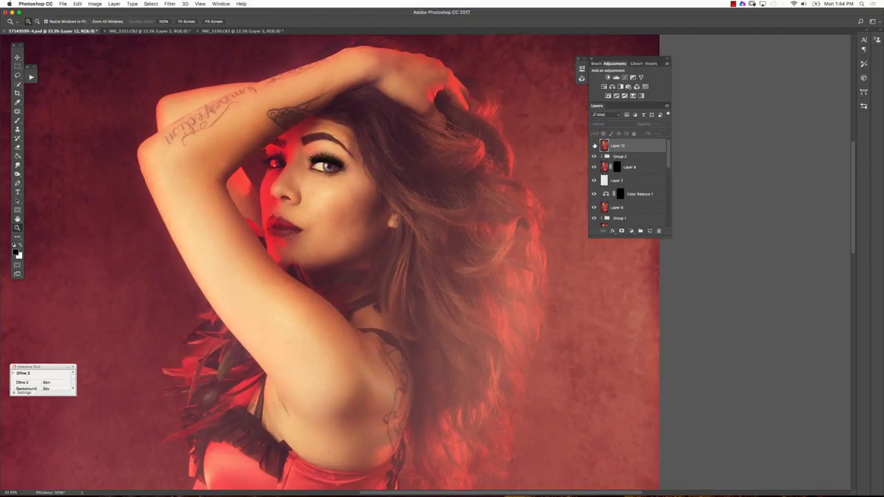
pyautogui.click(594, 146)
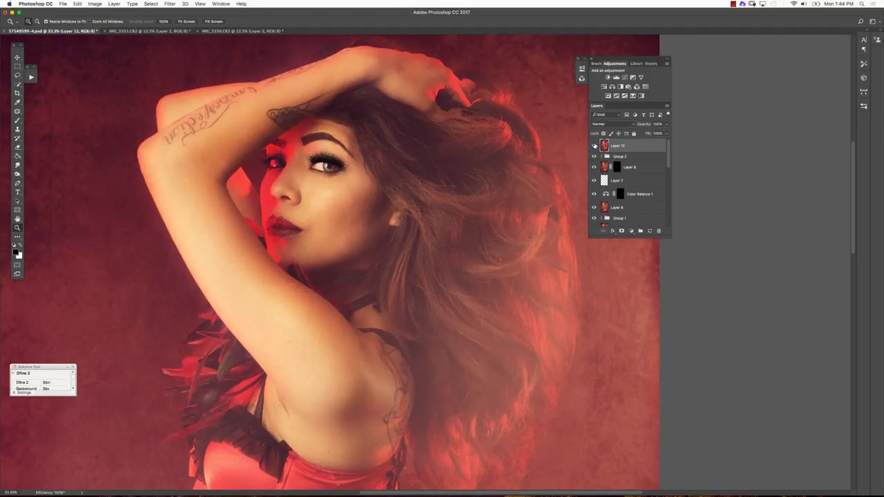
pyautogui.click(594, 146)
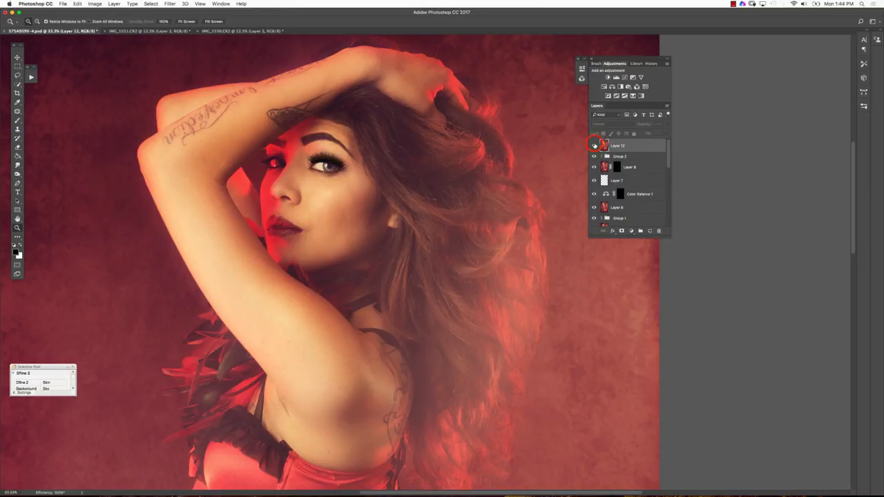
pyautogui.click(594, 146)
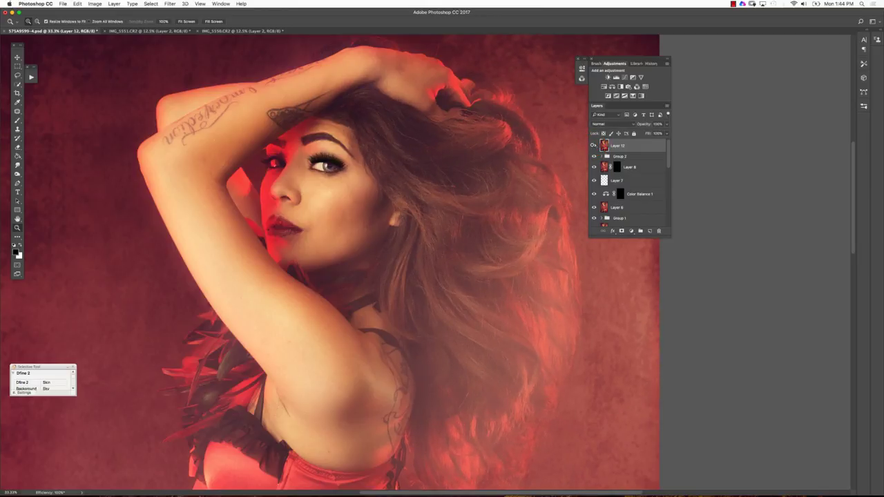
pyautogui.click(594, 145)
pyautogui.click(594, 146)
# Step: Add a mask to Layer 12 and brush over the cheek and hair glow near the hand
pyautogui.click(621, 231)
pyautogui.press('b')
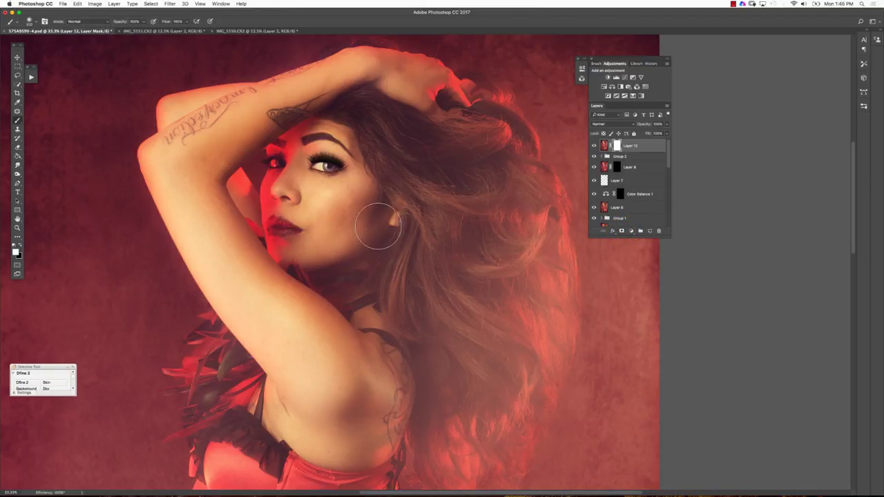
pyautogui.keyDown('ctrl'); pyautogui.keyDown('alt'); pyautogui.moveTo(386, 221); pyautogui.dragTo(374, 220); pyautogui.keyUp('alt'); pyautogui.keyUp('ctrl')
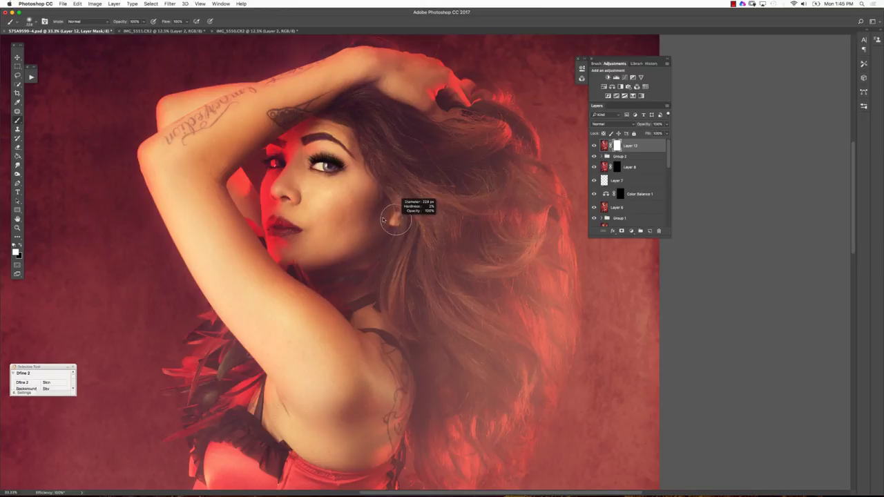
pyautogui.click(390, 196)
pyautogui.moveTo(390, 196); pyautogui.dragTo(396, 219)
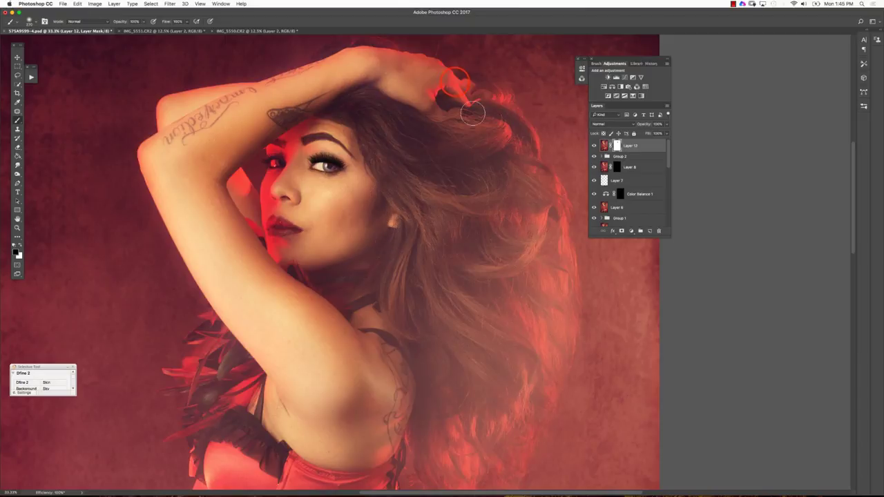
pyautogui.moveTo(461, 73)
pyautogui.mouseDown()
pyautogui.moveTo(466, 86)
pyautogui.moveTo(453, 106)
pyautogui.mouseUp()
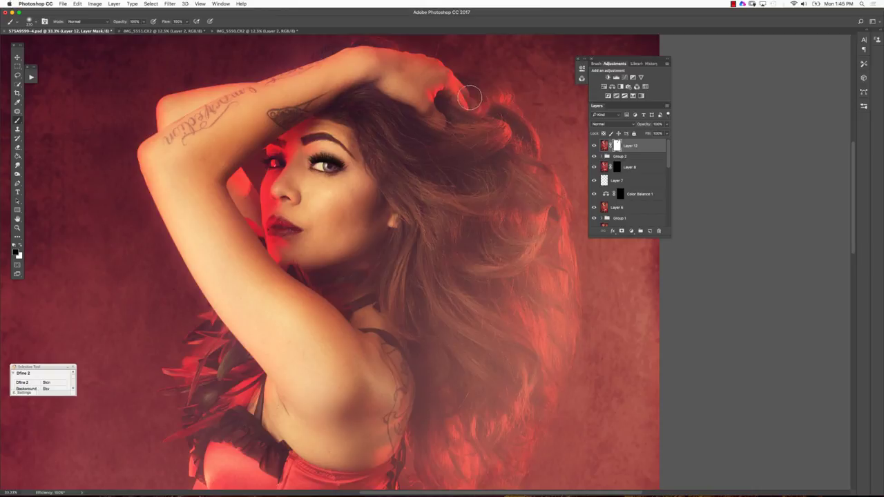
# Step: Resize the brush and toggle Layer 12 to compare the masked result
pyautogui.press('[')
pyautogui.press('[')
pyautogui.press('[')
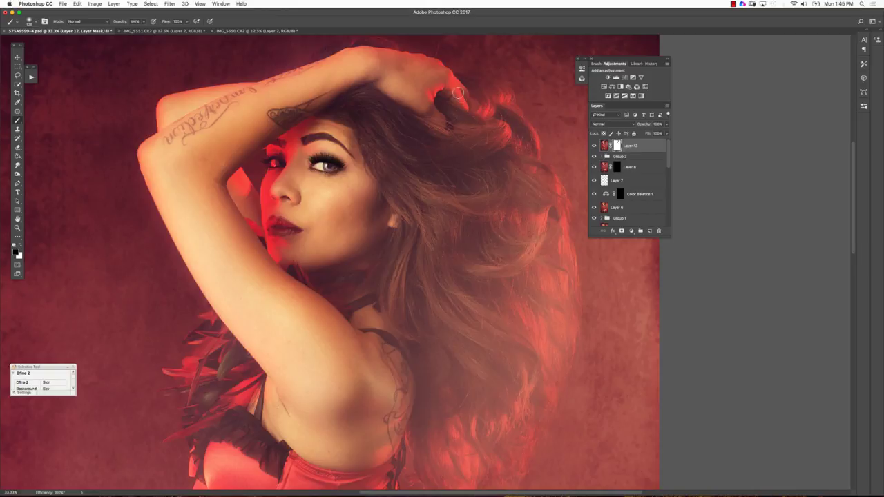
pyautogui.click(594, 145)
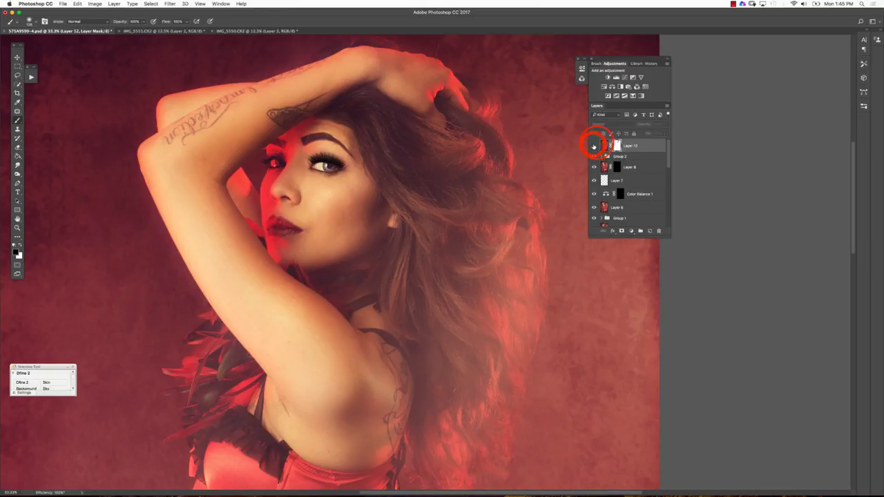
pyautogui.click(598, 145)
pyautogui.click(598, 145)
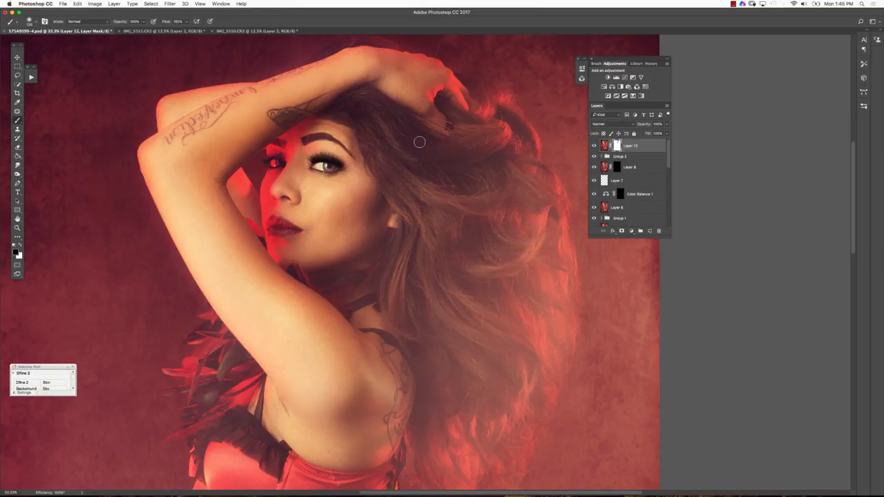
pyautogui.moveTo(373, 145); pyautogui.dragTo(397, 145)
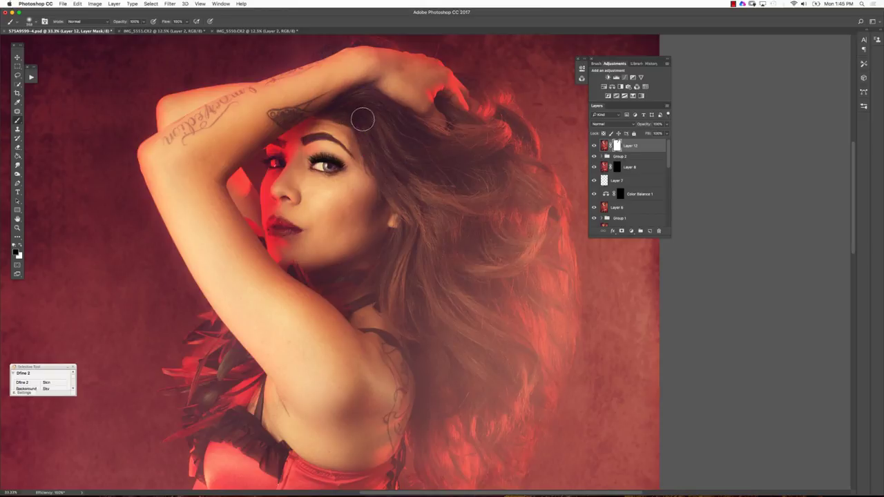
pyautogui.press('z')
pyautogui.keyDown('alt'); pyautogui.click(416, 209); pyautogui.keyUp('alt')
pyautogui.press('b')
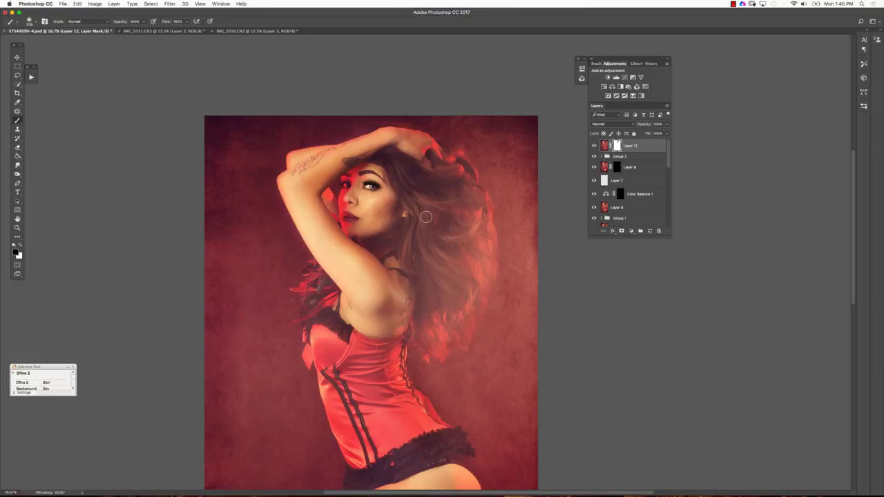
pyautogui.click(593, 145)
pyautogui.click(593, 145)
pyautogui.click(595, 145)
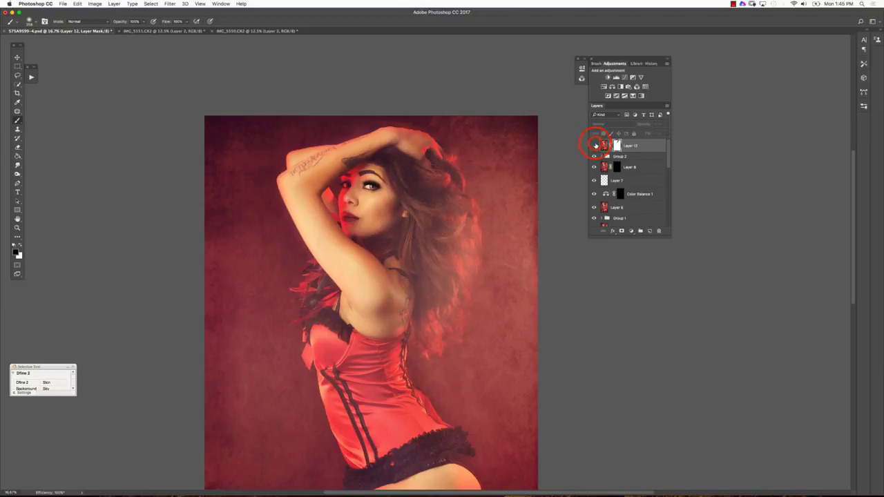
pyautogui.click(594, 145)
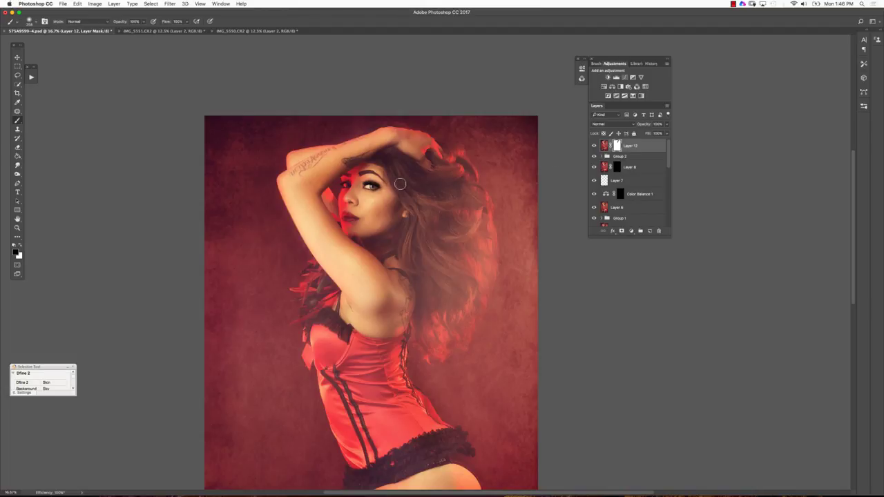
pyautogui.click(594, 145)
pyautogui.click(595, 145)
pyautogui.click(594, 145)
pyautogui.press('super+minus')
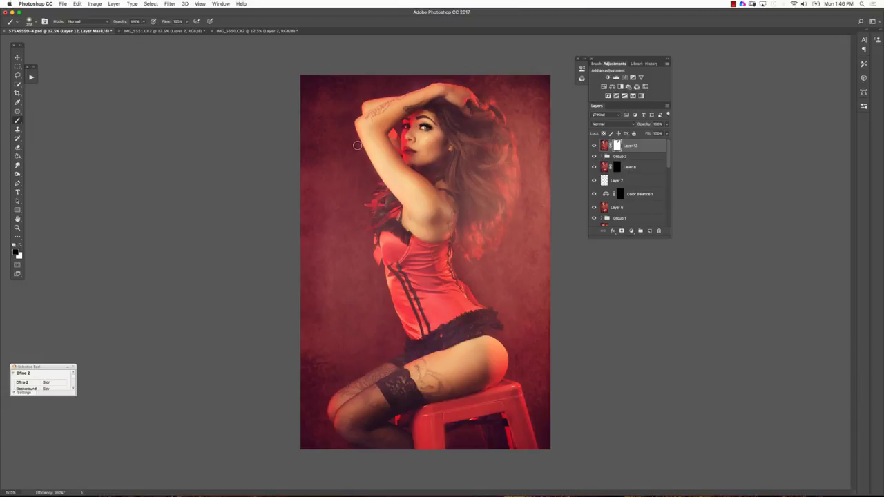
# Step: Switch to the second portrait and open the Pinch filter, moving its dialog beside the photo
pyautogui.click(199, 31)
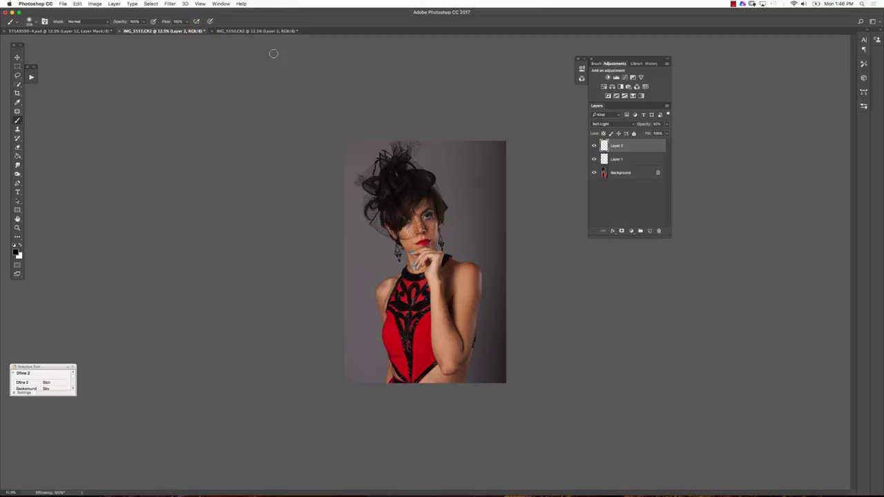
pyautogui.click(170, 4)
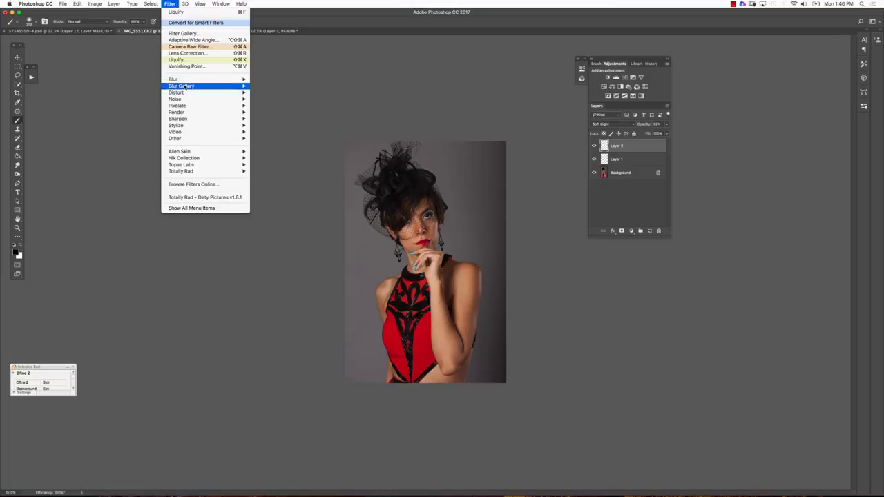
pyautogui.moveTo(177, 91)
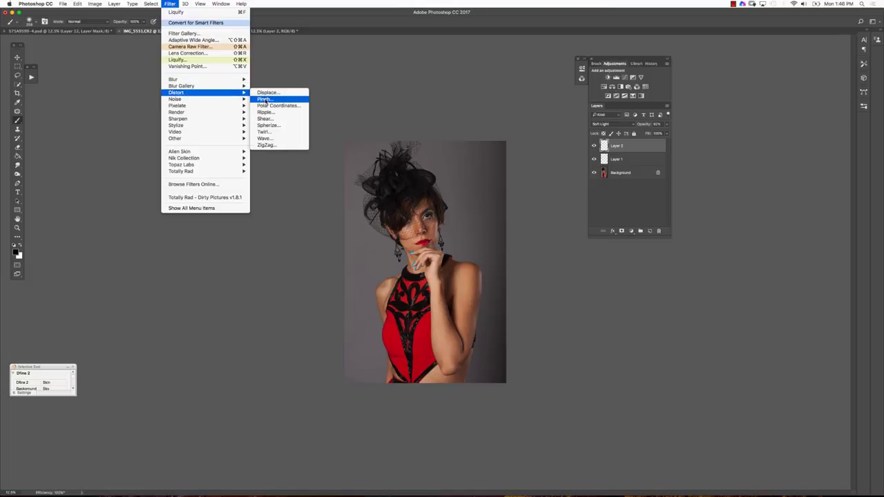
pyautogui.click(265, 99)
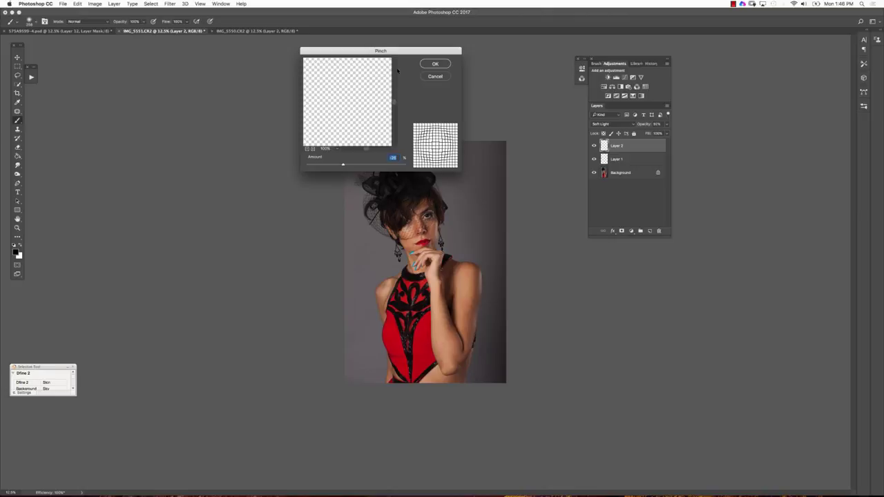
pyautogui.moveTo(390, 51); pyautogui.dragTo(248, 178)
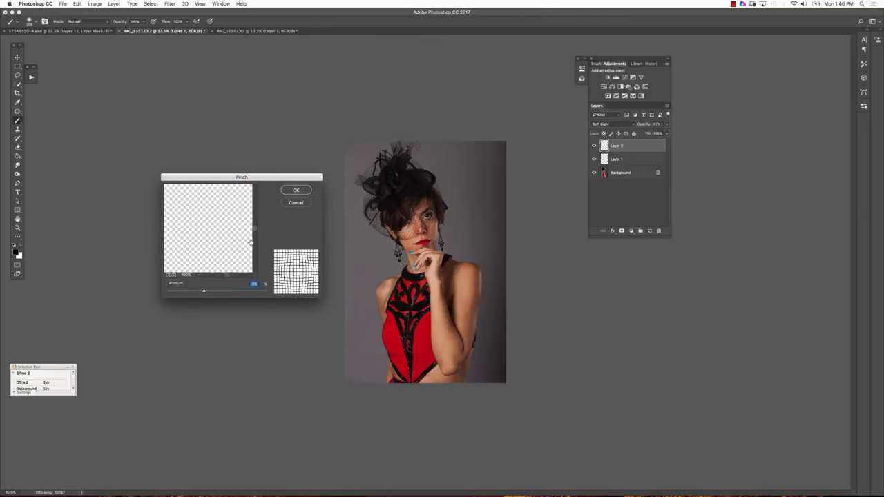
# Step: Adjust the Pinch amount back and forth, settling near zero
pyautogui.moveTo(204, 291); pyautogui.dragTo(221, 290)
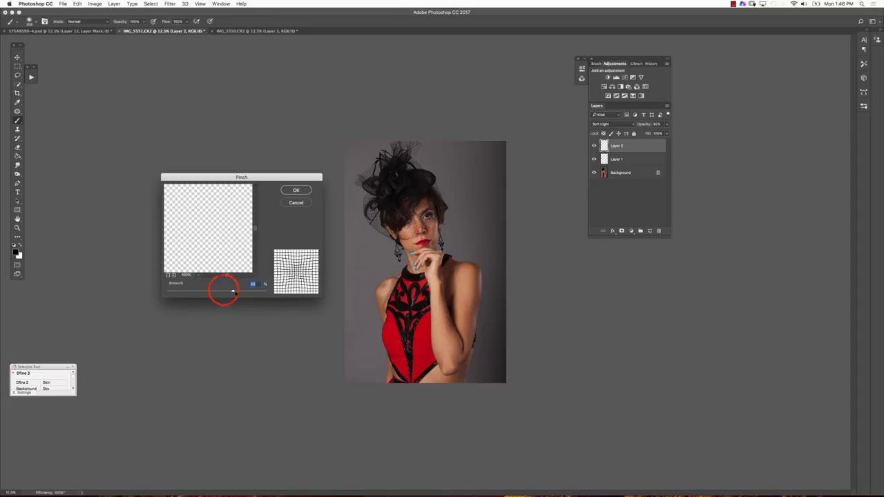
pyautogui.moveTo(221, 291)
pyautogui.mouseDown()
pyautogui.moveTo(241, 290)
pyautogui.moveTo(183, 290)
pyautogui.moveTo(237, 291)
pyautogui.moveTo(211, 290)
pyautogui.moveTo(224, 291)
pyautogui.mouseUp()
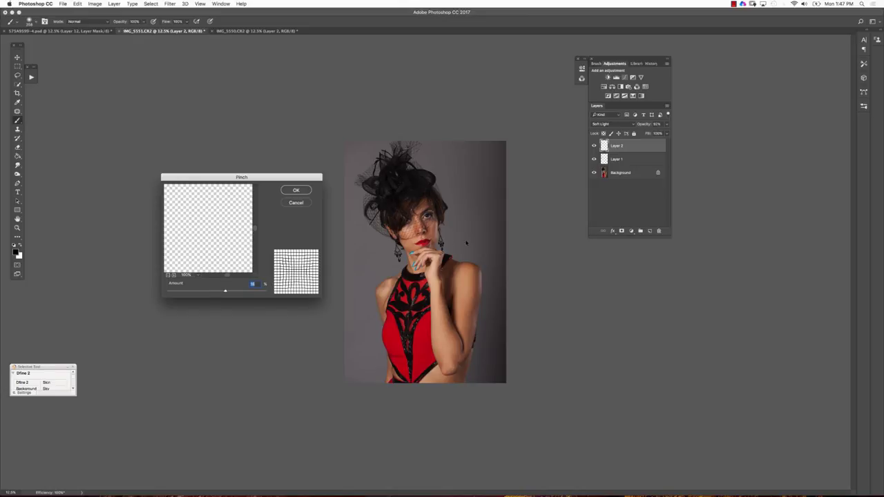
pyautogui.moveTo(225, 291); pyautogui.dragTo(187, 291)
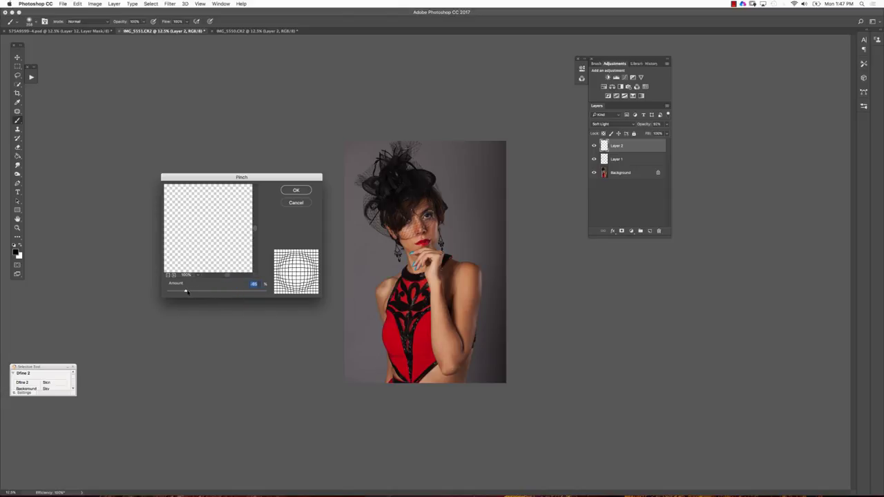
pyautogui.moveTo(186, 291); pyautogui.dragTo(218, 291)
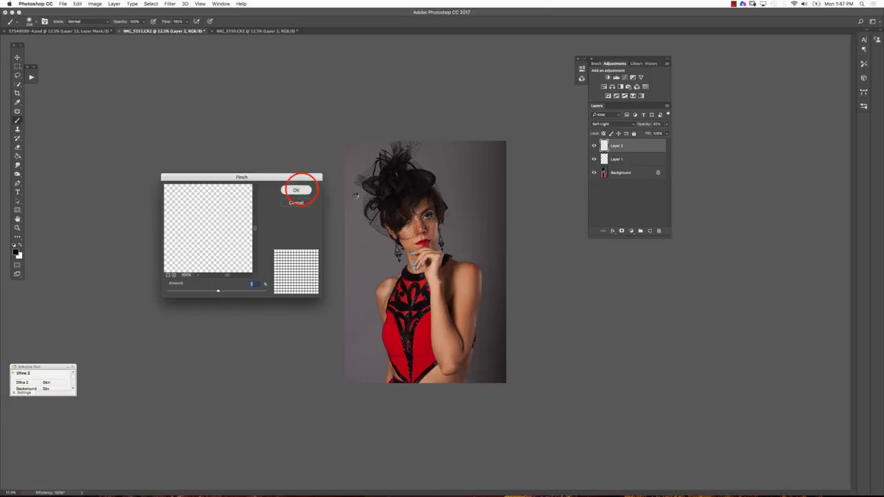
# Step: Apply the Pinch filter, toggle Layer 2, and merge visible layers into a new Layer 3
pyautogui.click(296, 190)
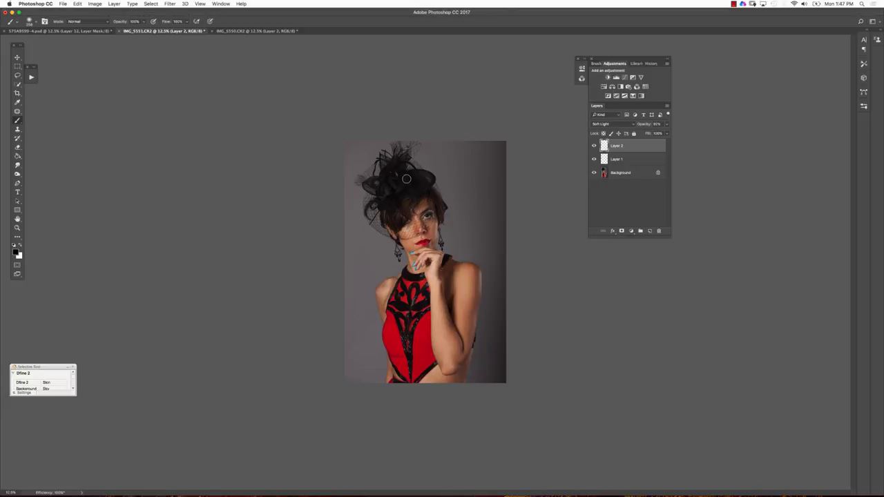
pyautogui.click(594, 146)
pyautogui.press('super+alt+shift+e')
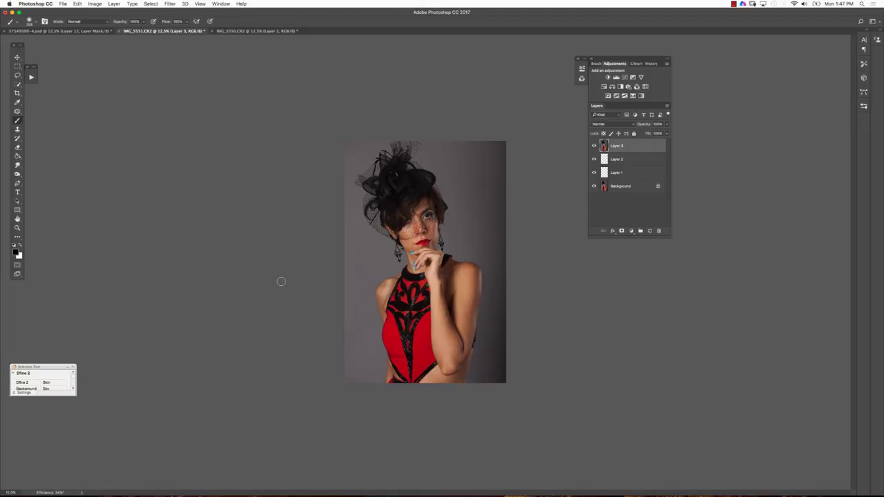
# Step: Zoom in on the portrait's red bodice, with the Lasso tool active for tracing
pyautogui.click(17, 76)
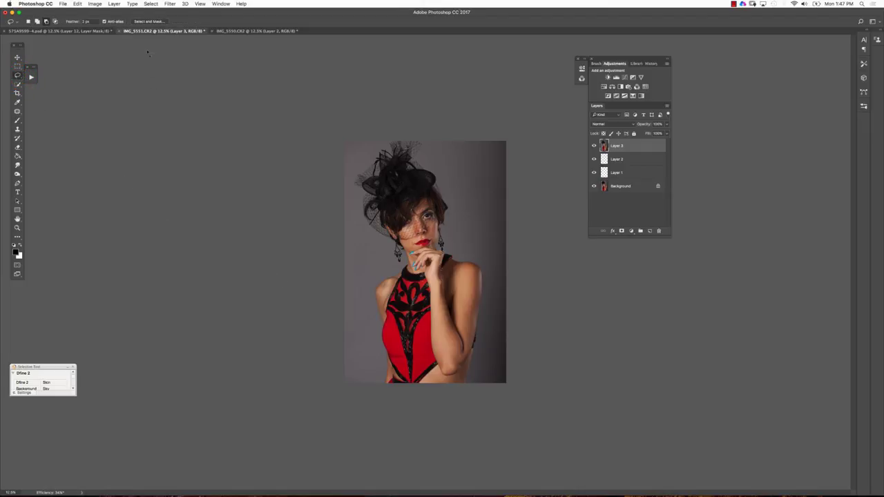
pyautogui.press('z')
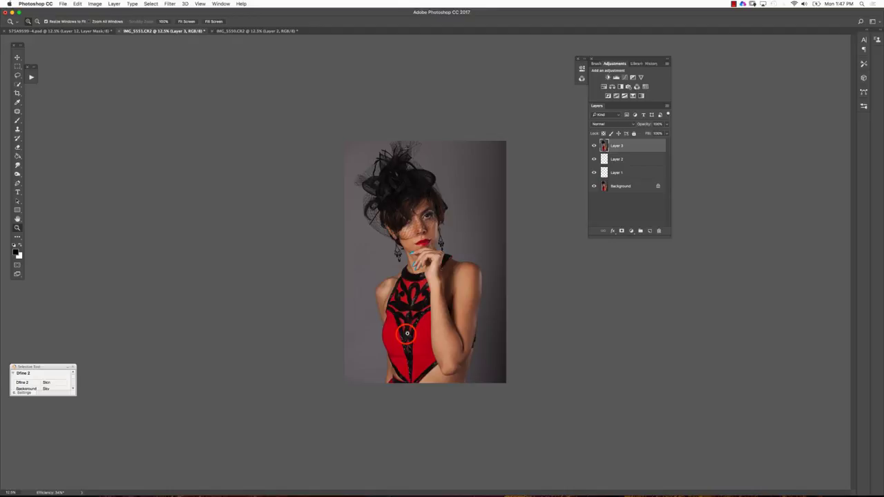
pyautogui.click(408, 336)
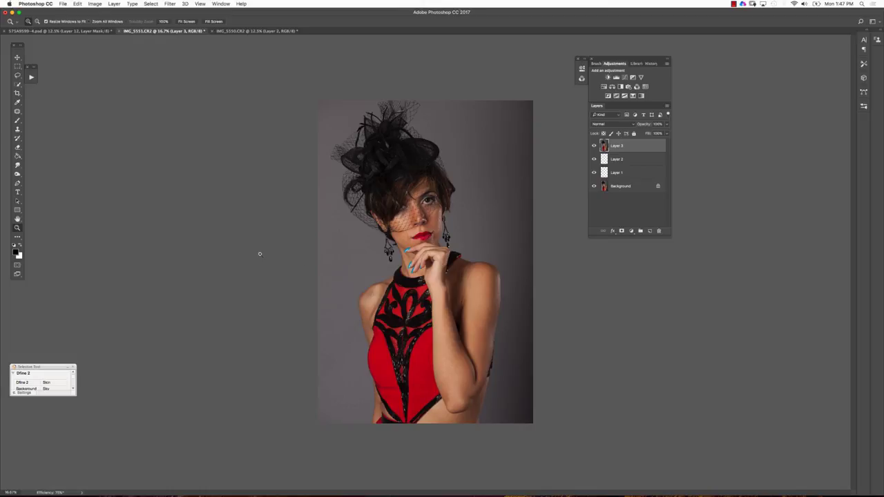
pyautogui.press('l')
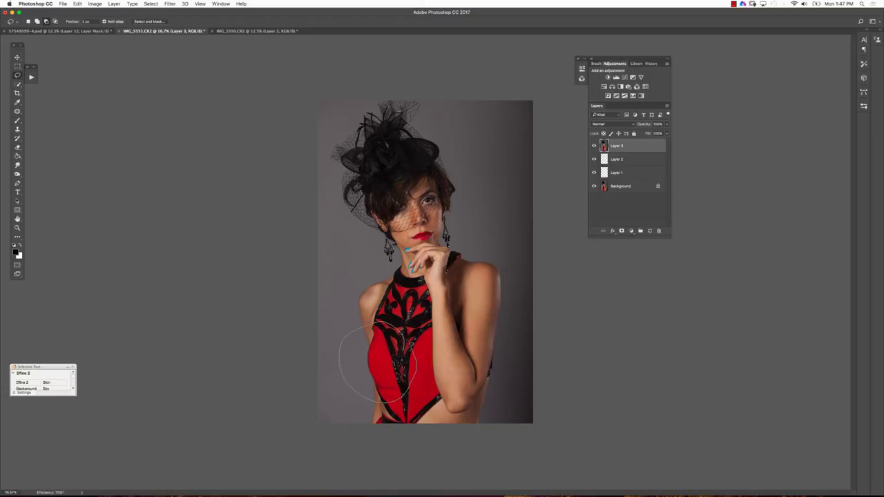
# Step: Close the lasso loop around the left bust and increase the amount in Filter > Distort > Pinch
pyautogui.moveTo(404, 339); pyautogui.dragTo(342, 346)
pyautogui.click(170, 3)
pyautogui.moveTo(213, 116)
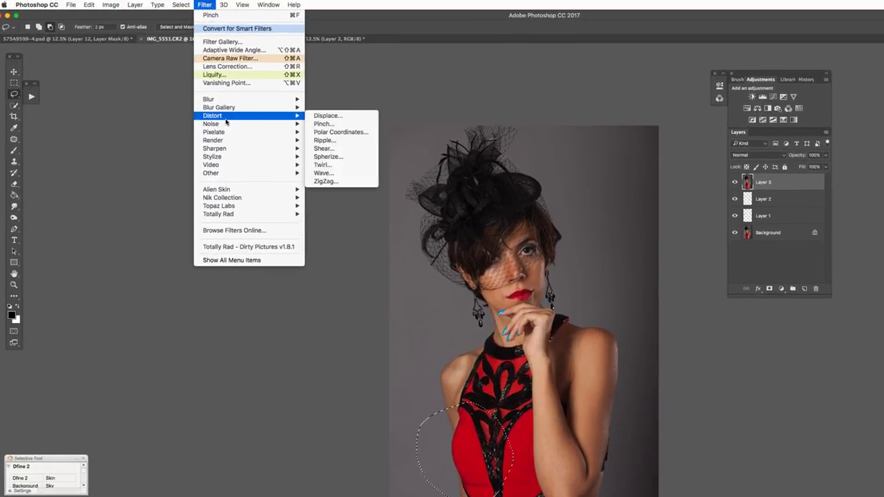
pyautogui.click(323, 123)
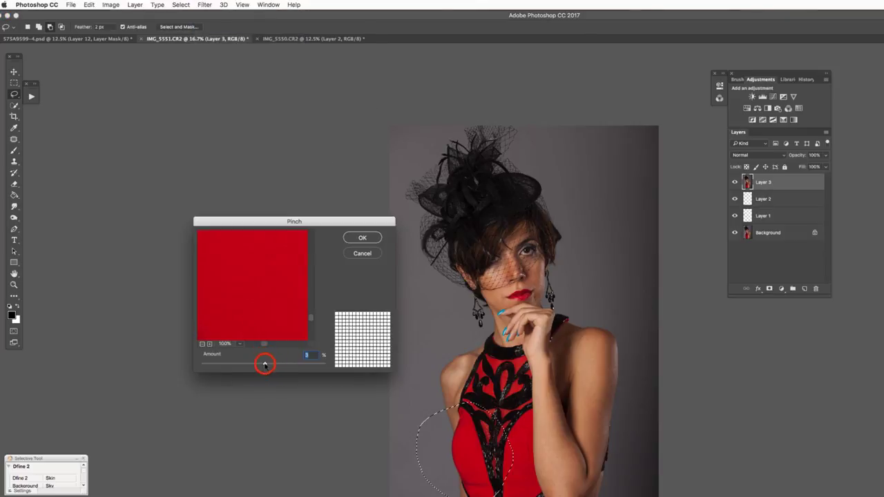
pyautogui.moveTo(264, 364); pyautogui.dragTo(325, 365)
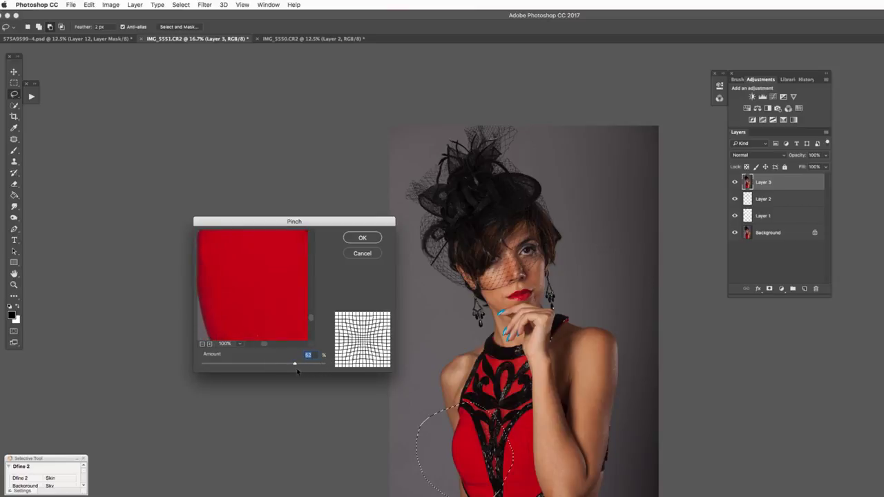
# Step: Zoom the Pinch preview to 50%, pan to the dress edge, then zoom to 33%
pyautogui.click(239, 344)
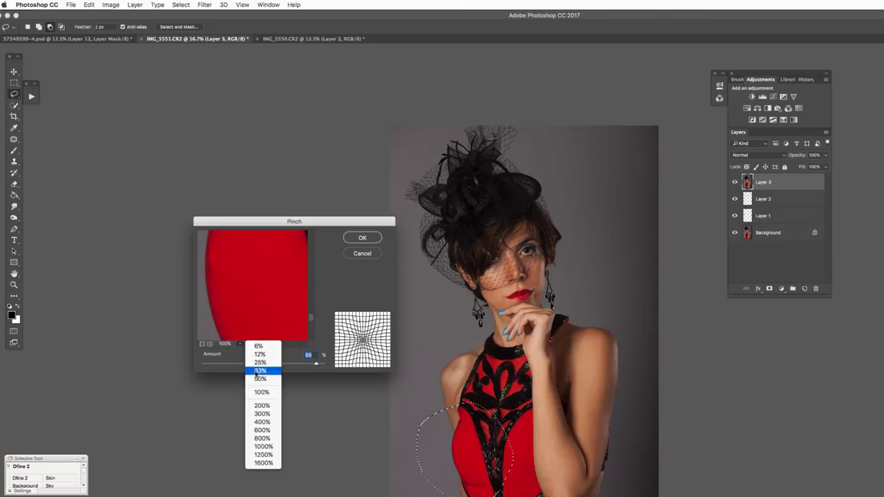
pyautogui.click(259, 379)
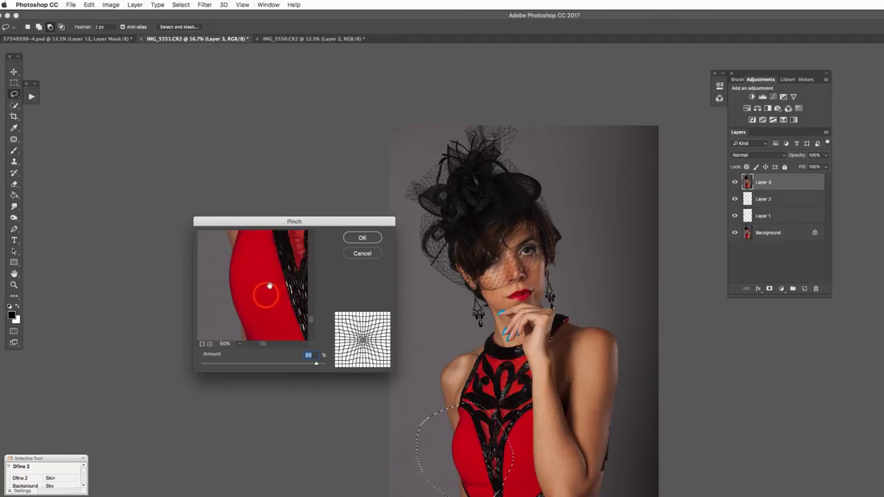
pyautogui.moveTo(269, 286); pyautogui.dragTo(255, 290)
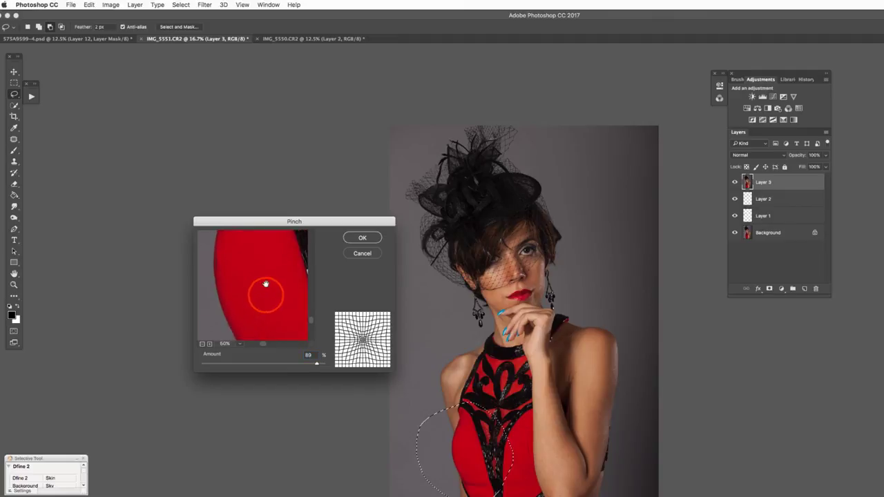
pyautogui.click(240, 345)
pyautogui.click(240, 345)
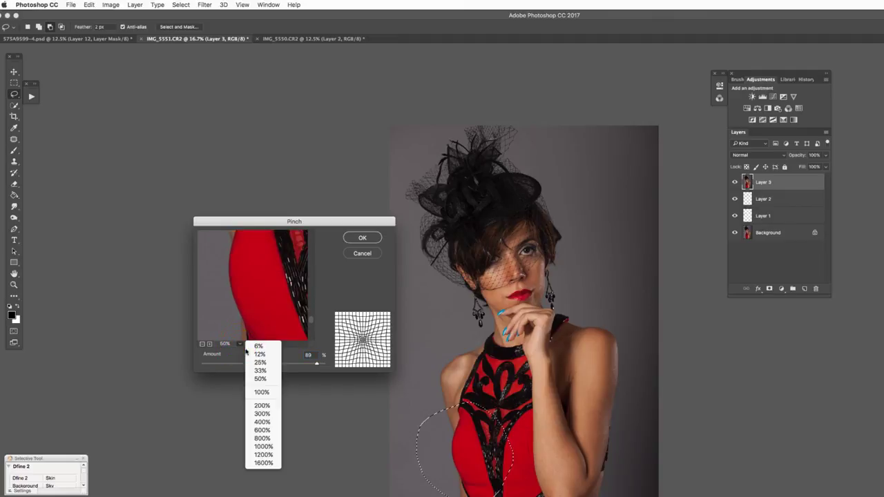
pyautogui.click(261, 371)
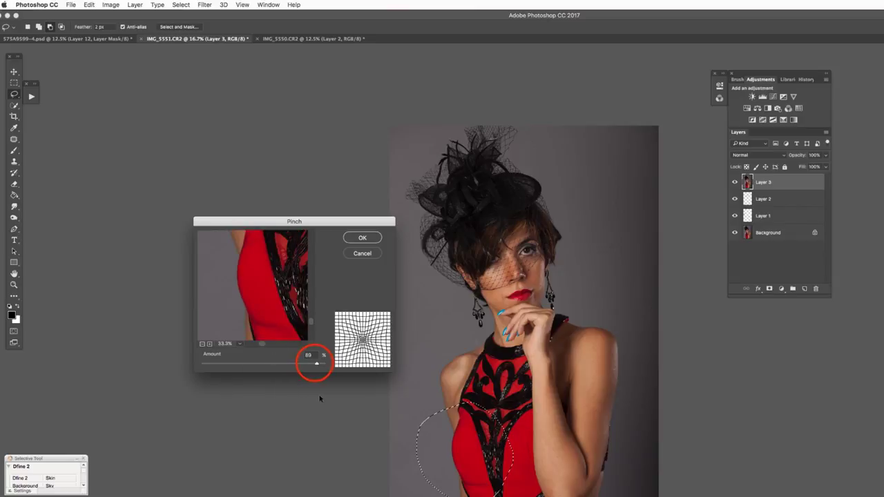
# Step: Try negative and positive Pinch amounts, fine-tune the strength, and apply the distortion
pyautogui.moveTo(316, 364); pyautogui.dragTo(219, 364)
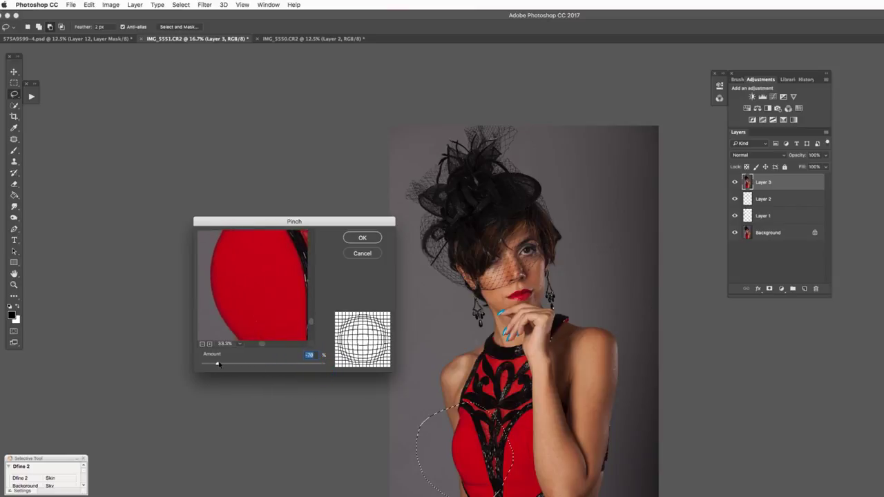
pyautogui.moveTo(218, 364)
pyautogui.mouseDown()
pyautogui.moveTo(323, 364)
pyautogui.moveTo(280, 364)
pyautogui.moveTo(293, 364)
pyautogui.mouseUp()
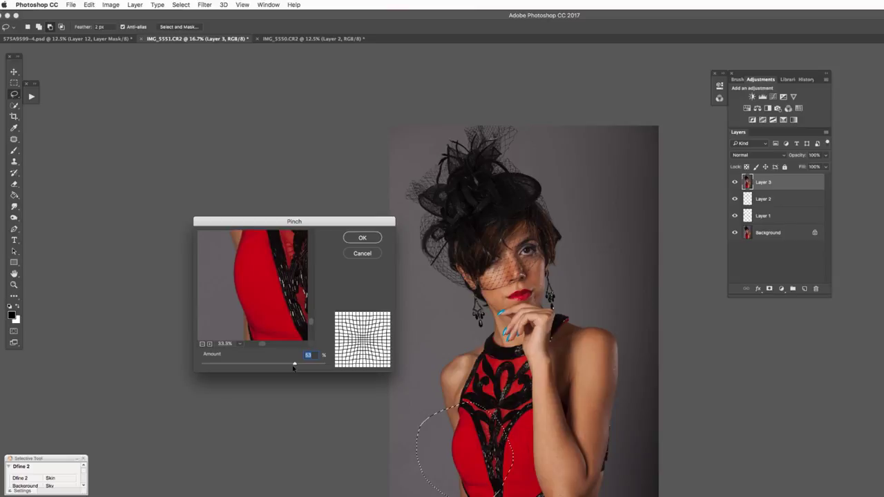
pyautogui.moveTo(293, 364)
pyautogui.mouseDown()
pyautogui.moveTo(317, 364)
pyautogui.moveTo(233, 364)
pyautogui.mouseUp()
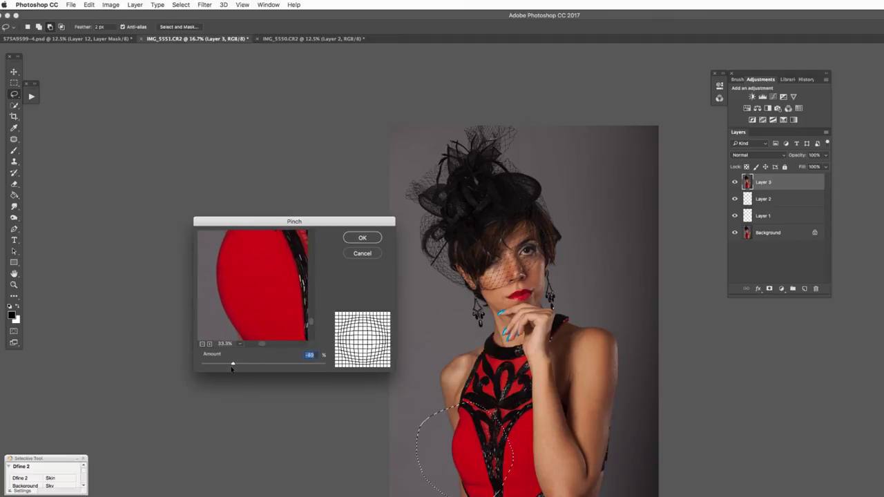
pyautogui.click(362, 238)
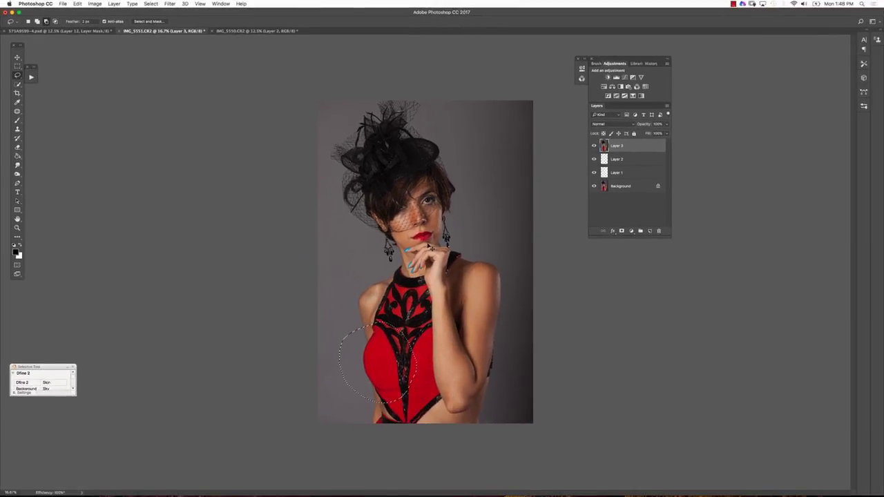
# Step: Deselect the bust area and toggle Layer 3 to compare before and after
pyautogui.hotkey('ctrl', 'd')
pyautogui.click(594, 145)
pyautogui.click(594, 146)
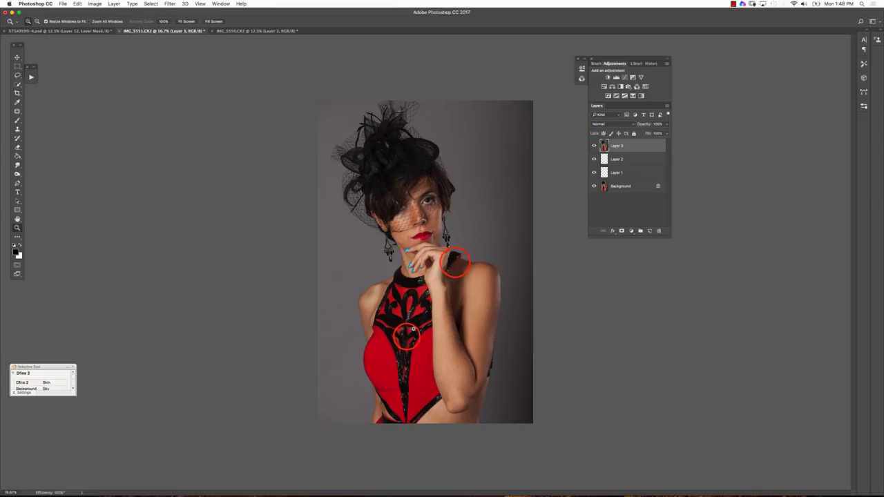
# Step: Zoom in on the torso and add a white layer mask to Layer 3
pyautogui.click(406, 336)
pyautogui.click(406, 337)
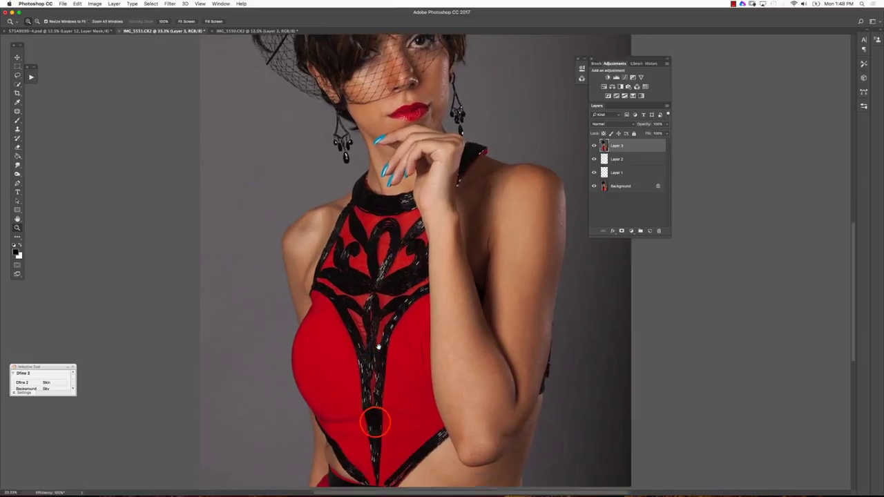
pyautogui.moveTo(375, 422); pyautogui.dragTo(379, 312)
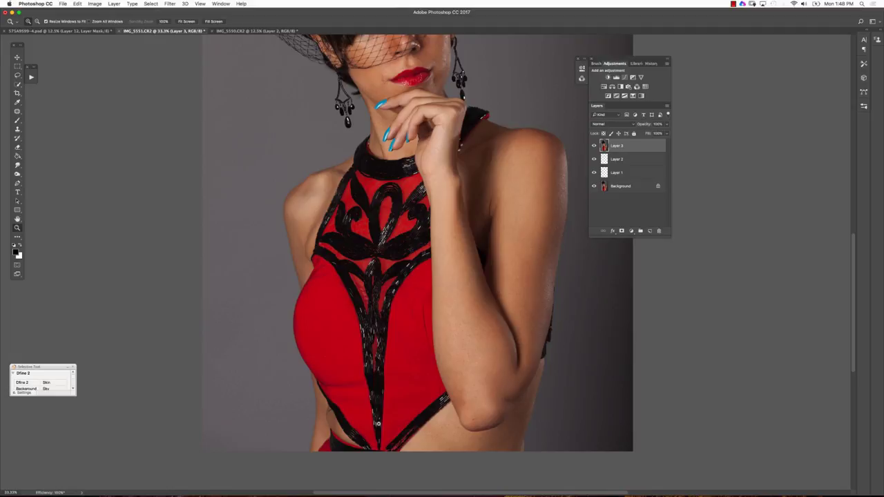
pyautogui.click(622, 231)
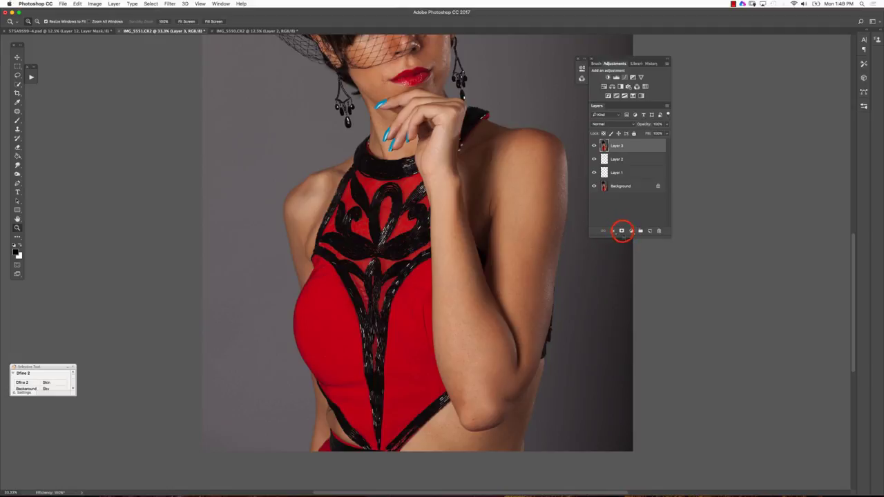
# Step: Toggle Layer 3 to compare with the original bust, then zoom out to the whole portrait
pyautogui.click(594, 145)
pyautogui.click(593, 145)
pyautogui.click(594, 145)
pyautogui.click(594, 145)
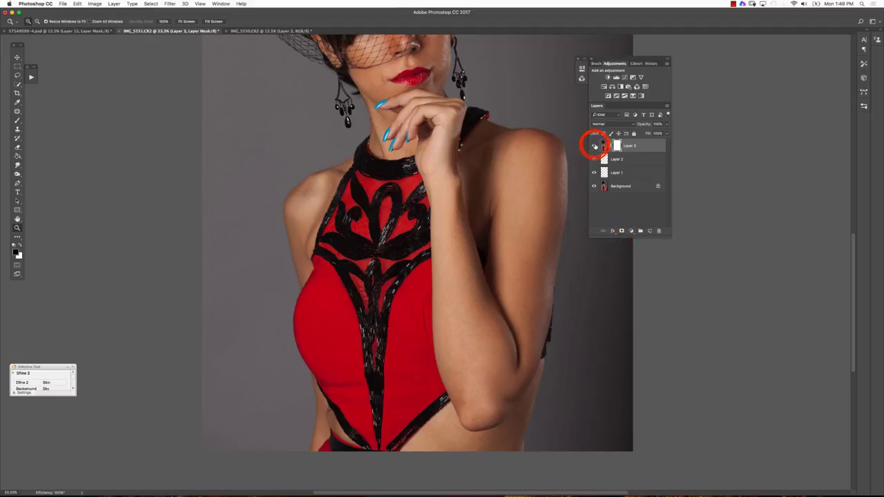
pyautogui.click(593, 145)
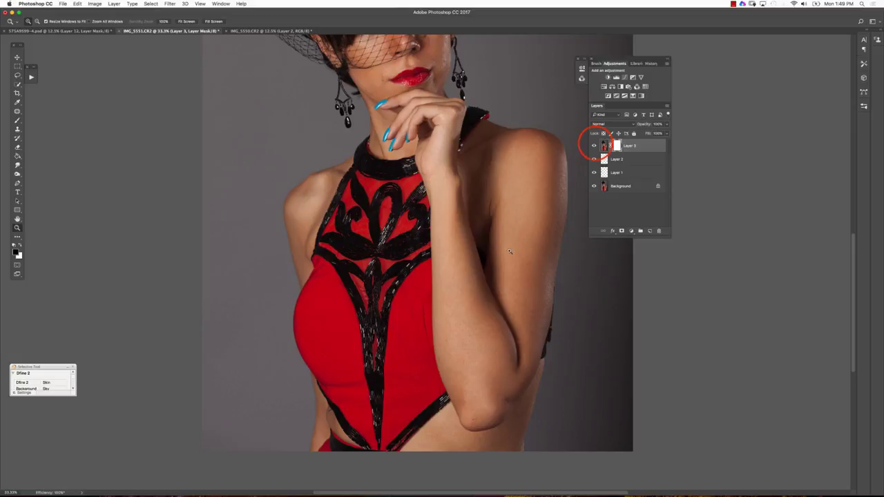
pyautogui.click(594, 145)
pyautogui.click(594, 145)
pyautogui.keyDown('alt'); pyautogui.click(447, 301); pyautogui.keyUp('alt')
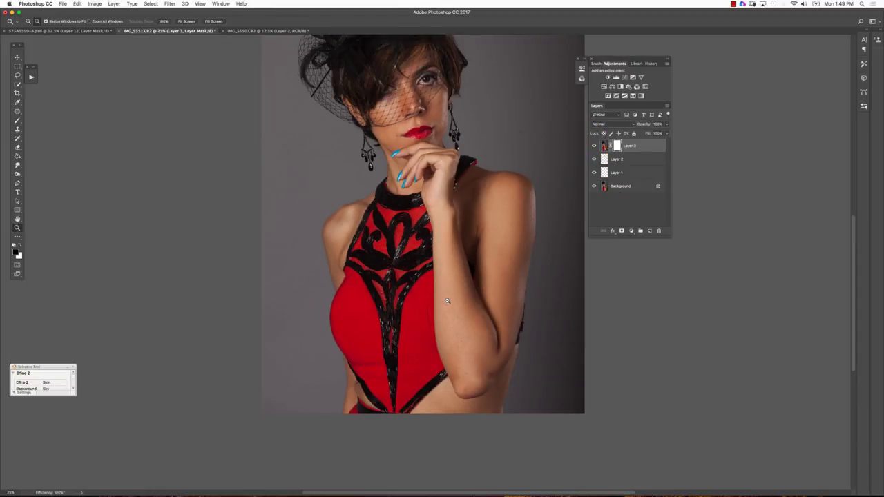
pyautogui.keyDown('alt'); pyautogui.click(447, 300); pyautogui.keyUp('alt')
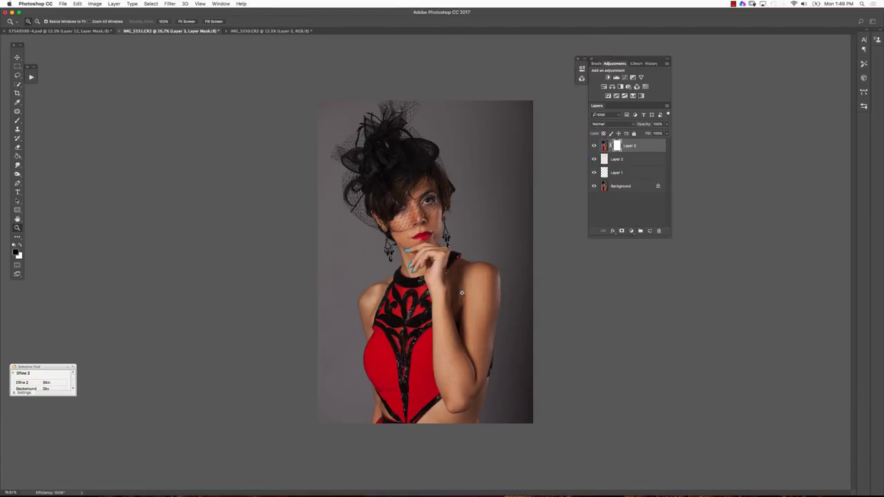